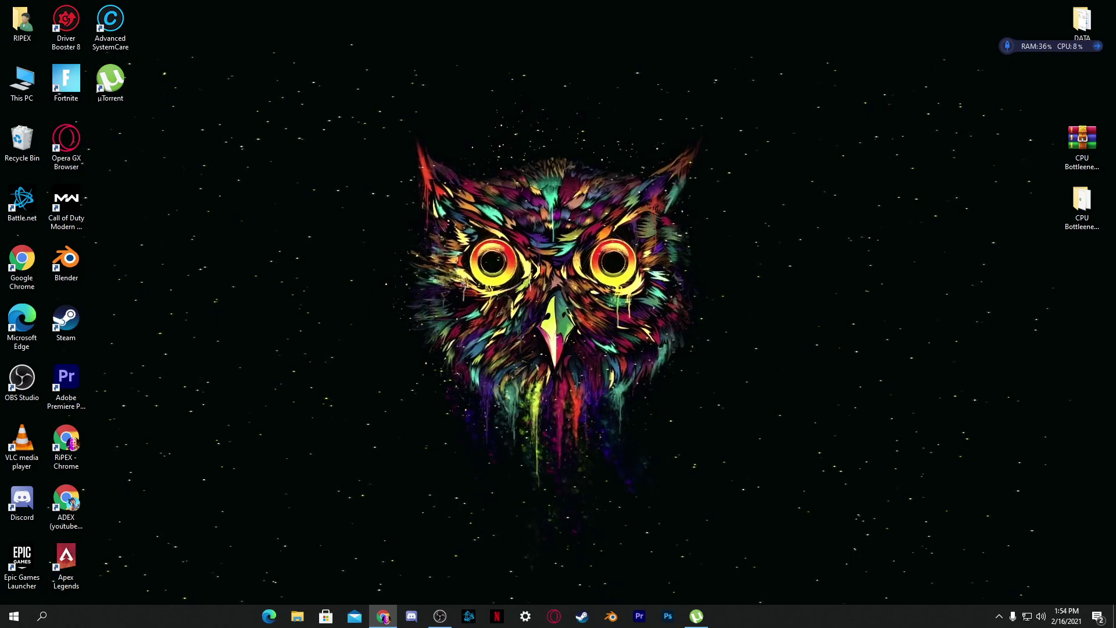
# Move the CPU Bottleeneck Fix Pack archive and its extracted folder side by side near the middle of the desktop.
pyautogui.moveTo(1072, 146); pyautogui.dragTo(366, 206)
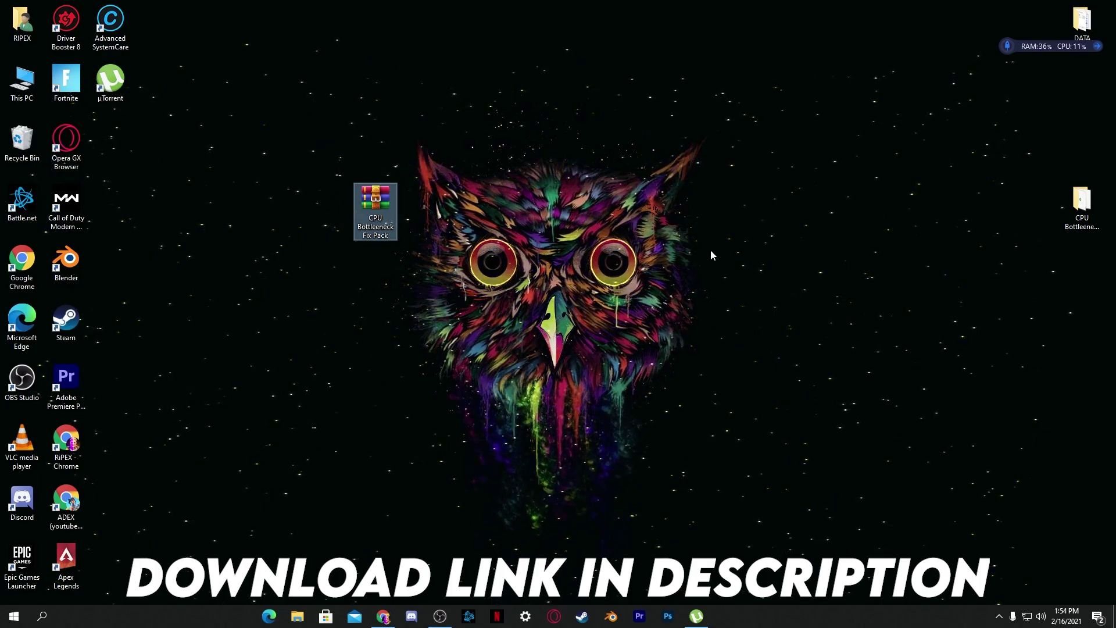
pyautogui.moveTo(1081, 206); pyautogui.dragTo(394, 212)
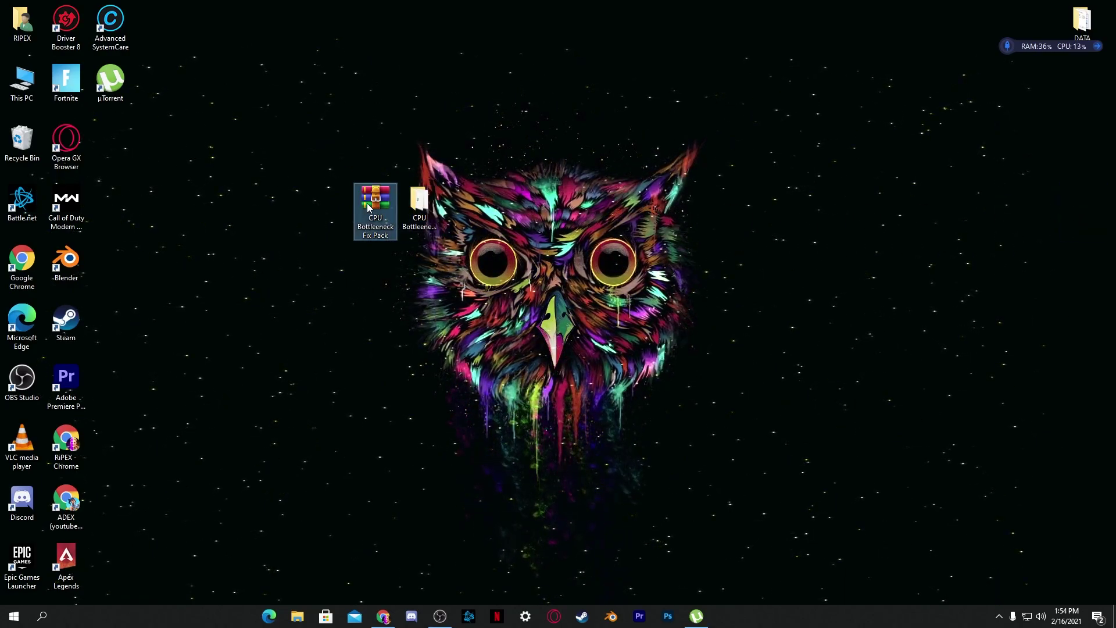
pyautogui.rightClick(367, 204)
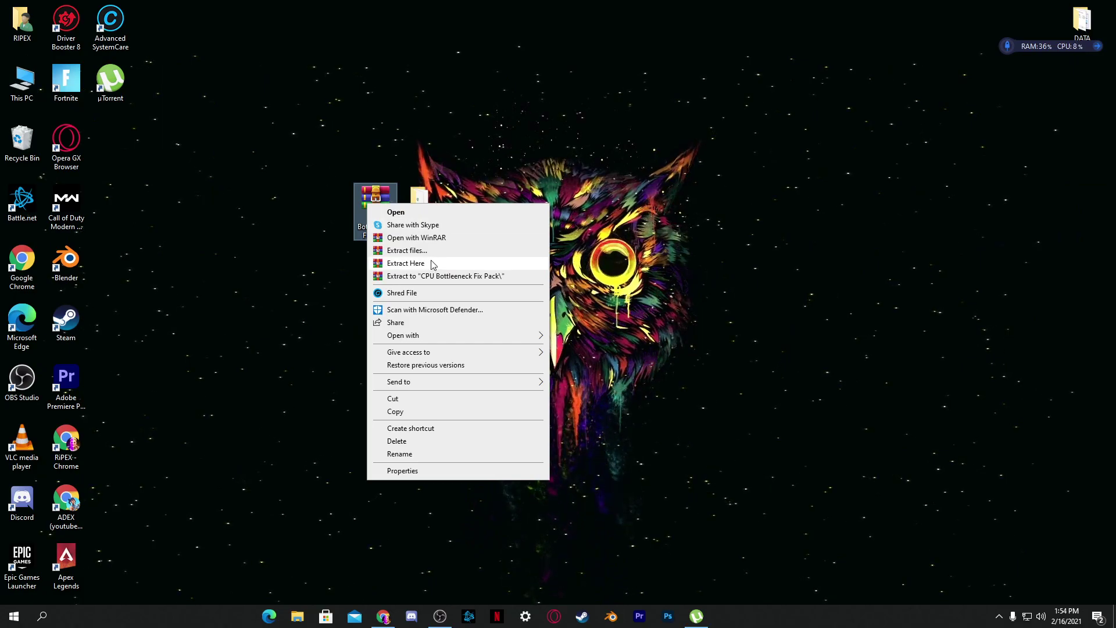
pyautogui.click(379, 241)
# Open the CPU Bottleeneck Fix Pack folder and launch the MSIAfterburnerSetup462 installer.
pyautogui.doubleClick(420, 202)
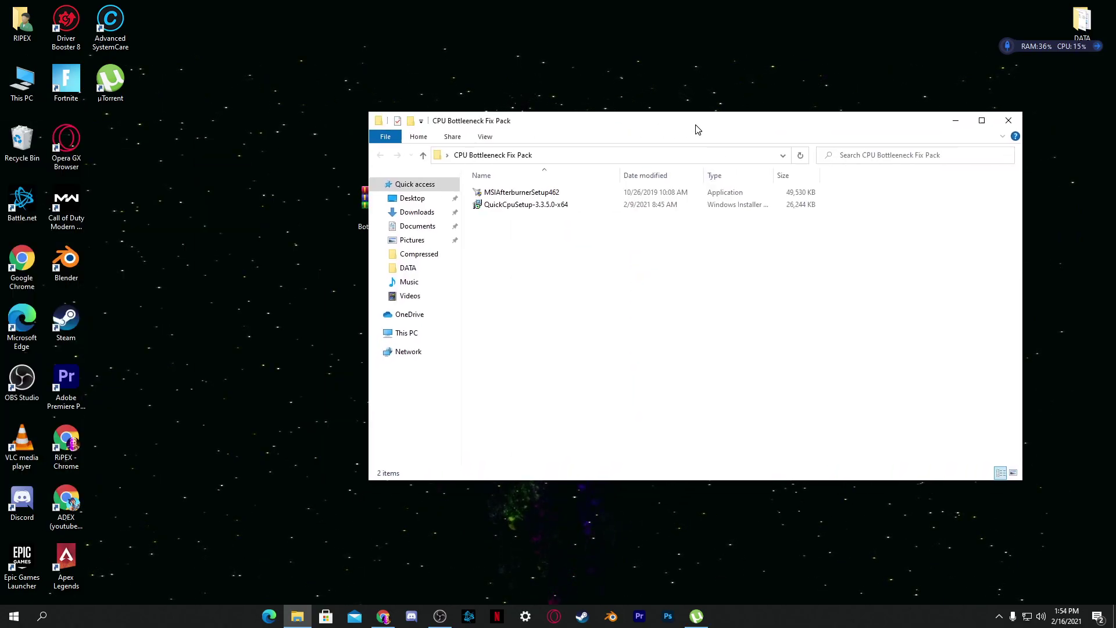
pyautogui.moveTo(521, 238); pyautogui.dragTo(578, 189)
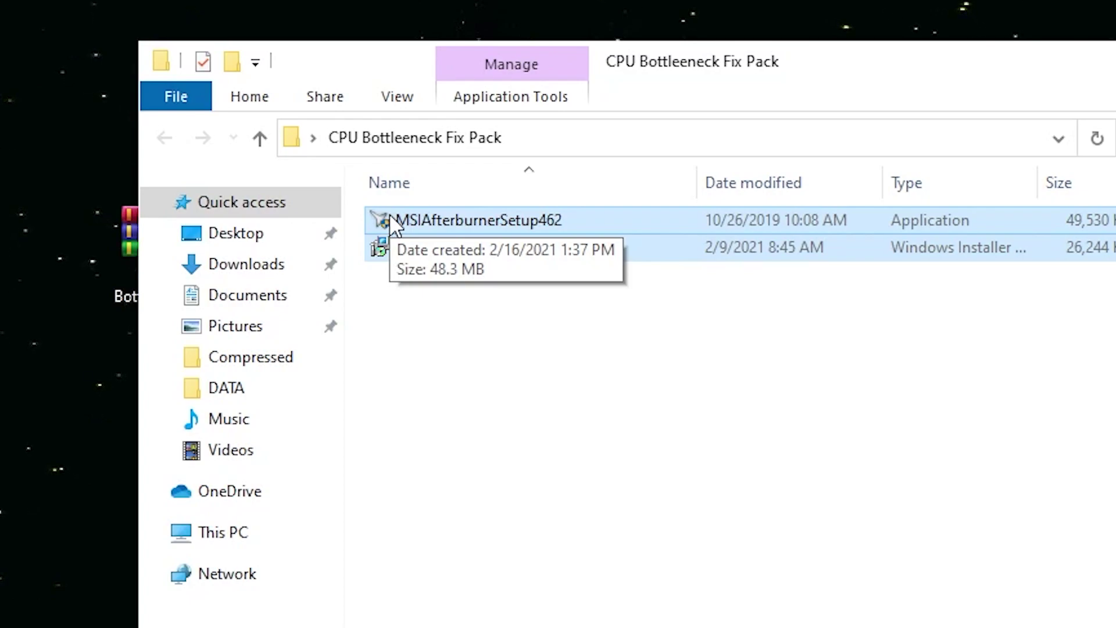
pyautogui.click(491, 299)
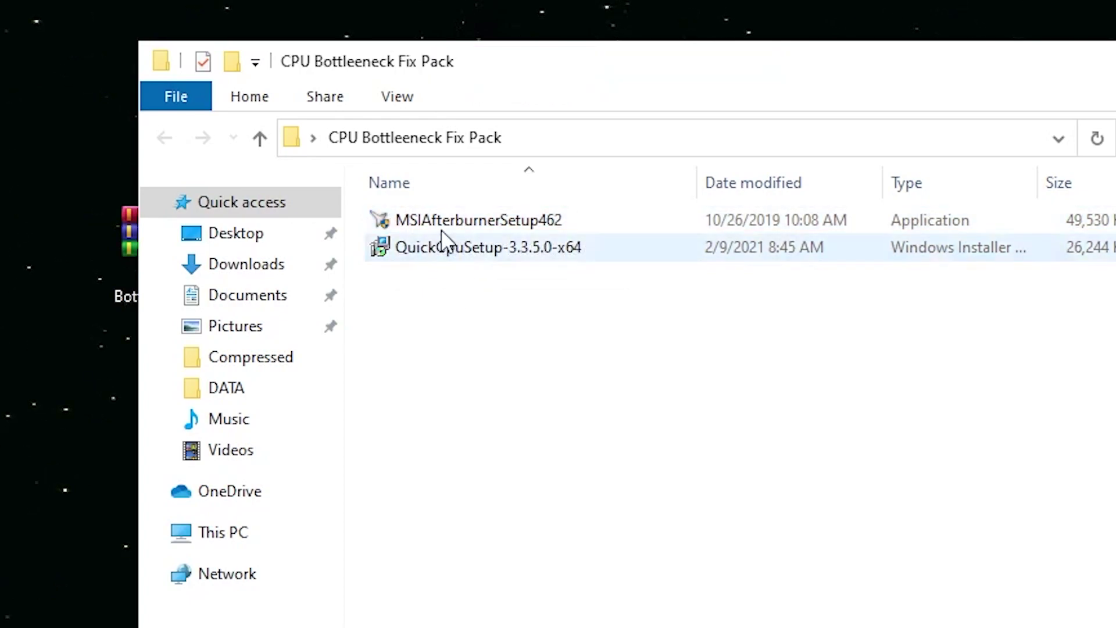
pyautogui.doubleClick(473, 218)
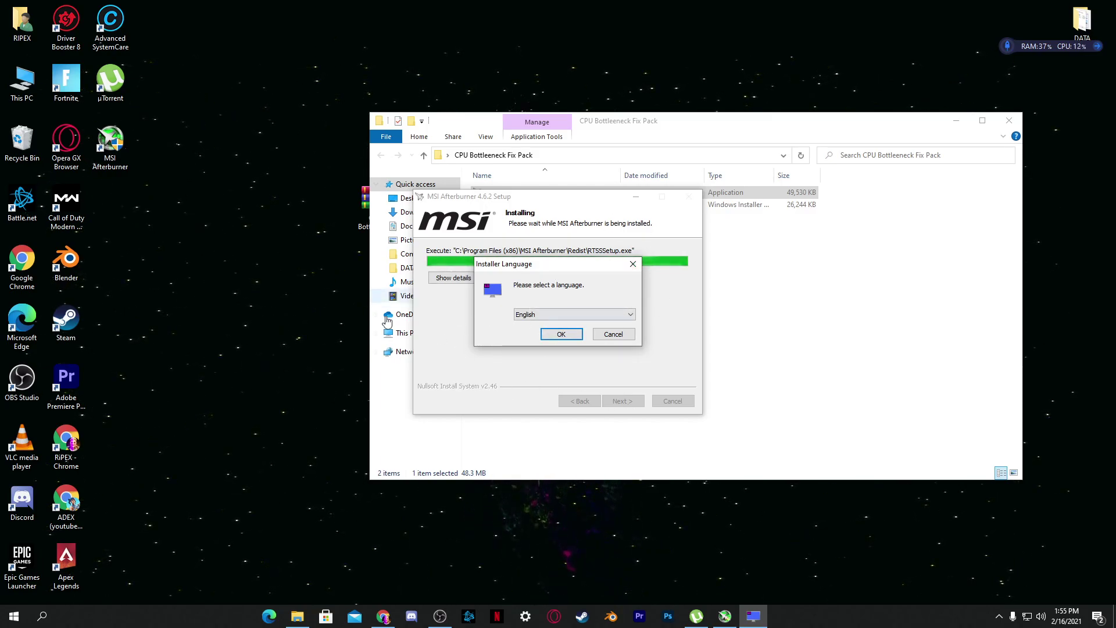
# Install RivaTuner Statistics Server in English, accepting the license terms and finishing without showing the Readme.
pyautogui.click(561, 333)
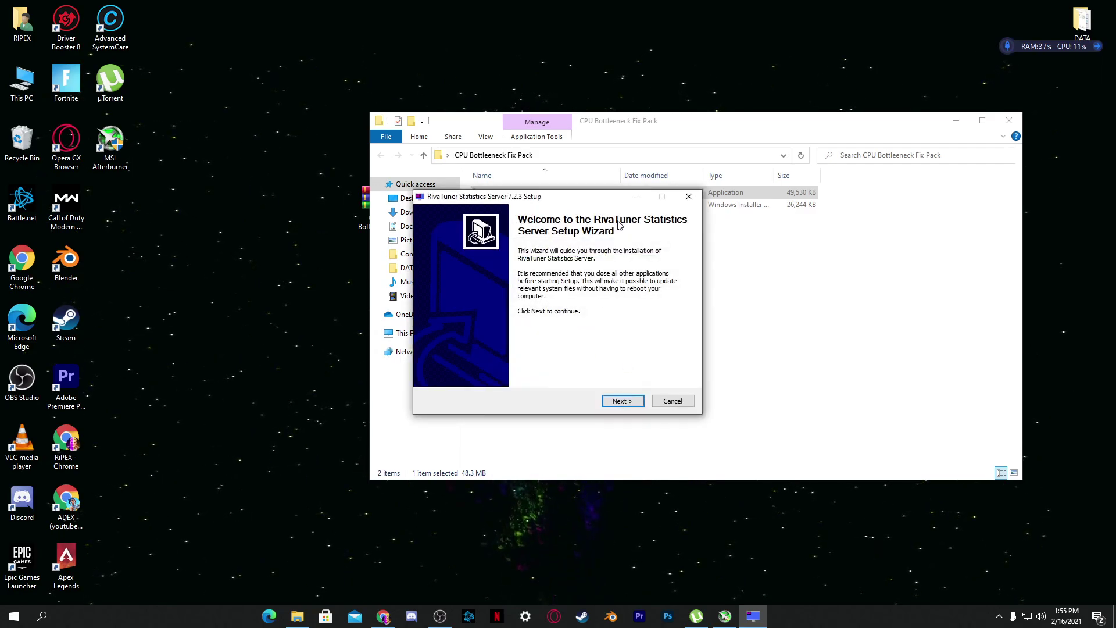
pyautogui.click(635, 396)
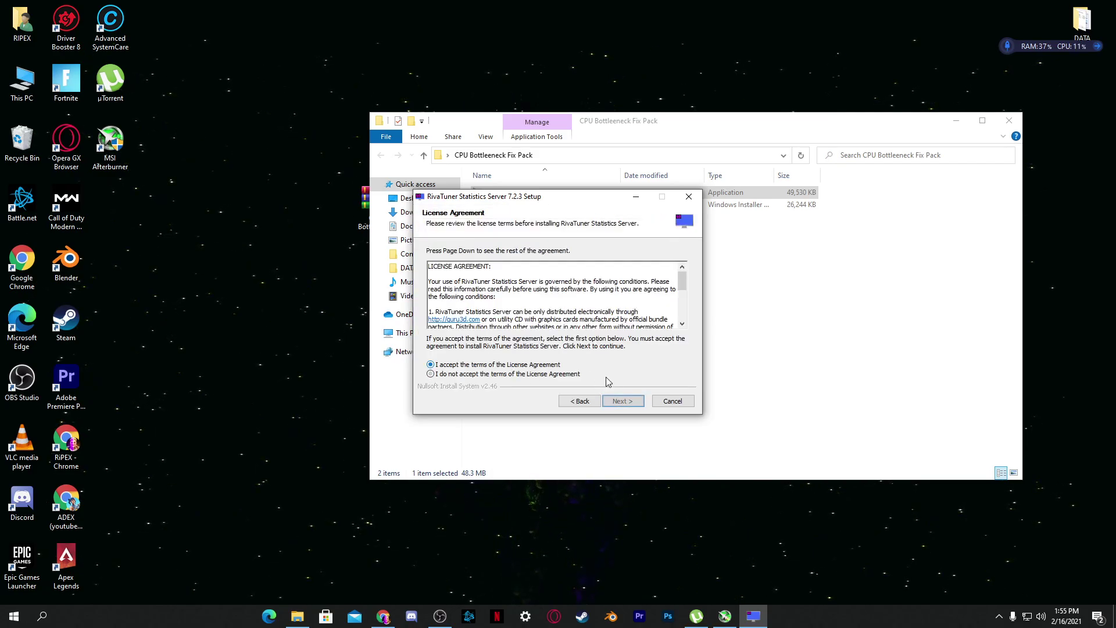
pyautogui.click(635, 400)
pyautogui.click(639, 401)
pyautogui.click(638, 401)
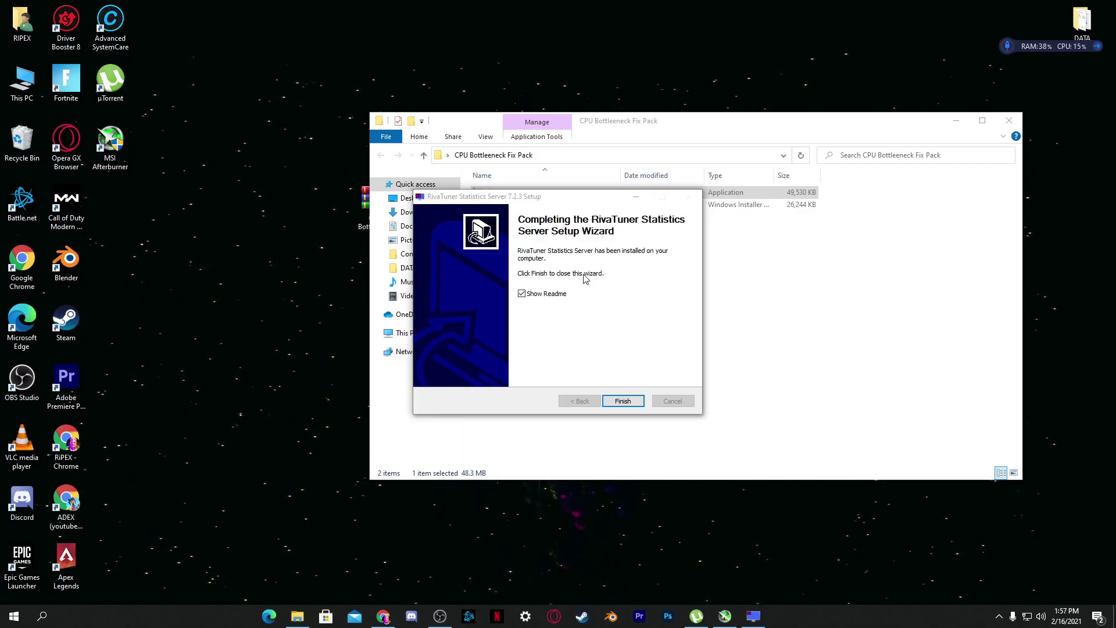
pyautogui.click(532, 299)
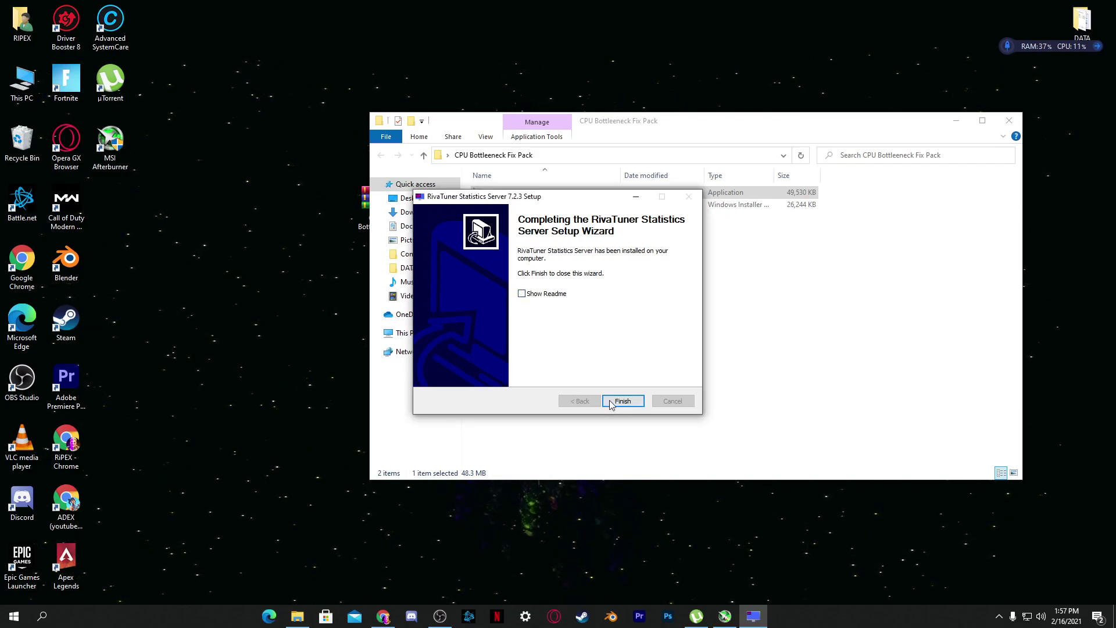
pyautogui.click(631, 403)
# Finish the MSI Afterburner setup with Run MSI Afterburner enabled and Show Readme disabled, and minimize the folder window.
pyautogui.click(535, 317)
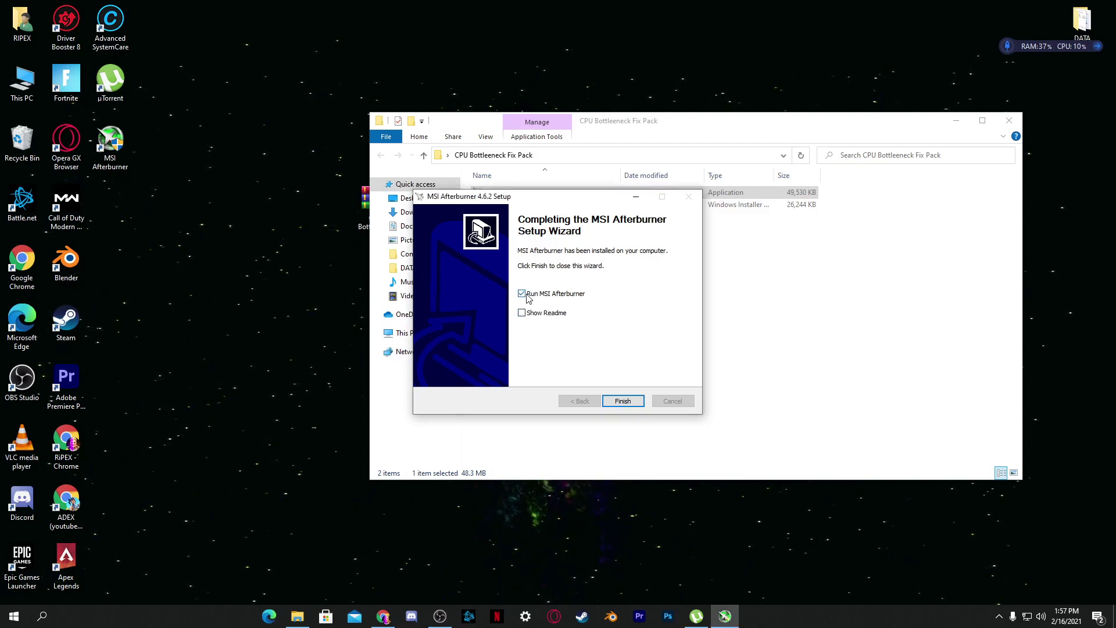
pyautogui.click(622, 401)
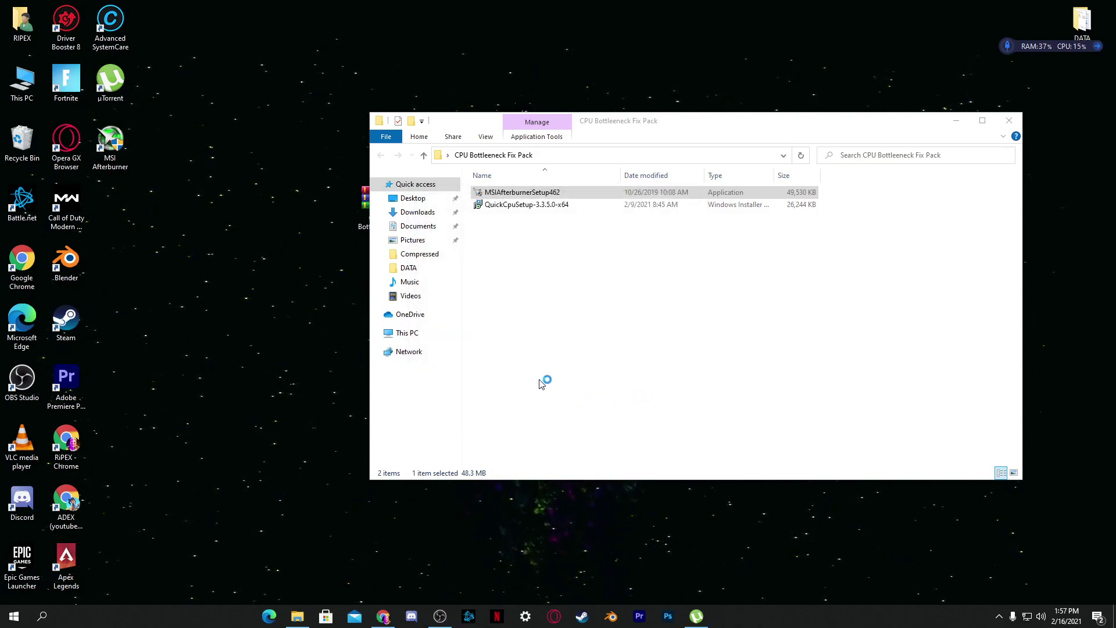
pyautogui.click(956, 120)
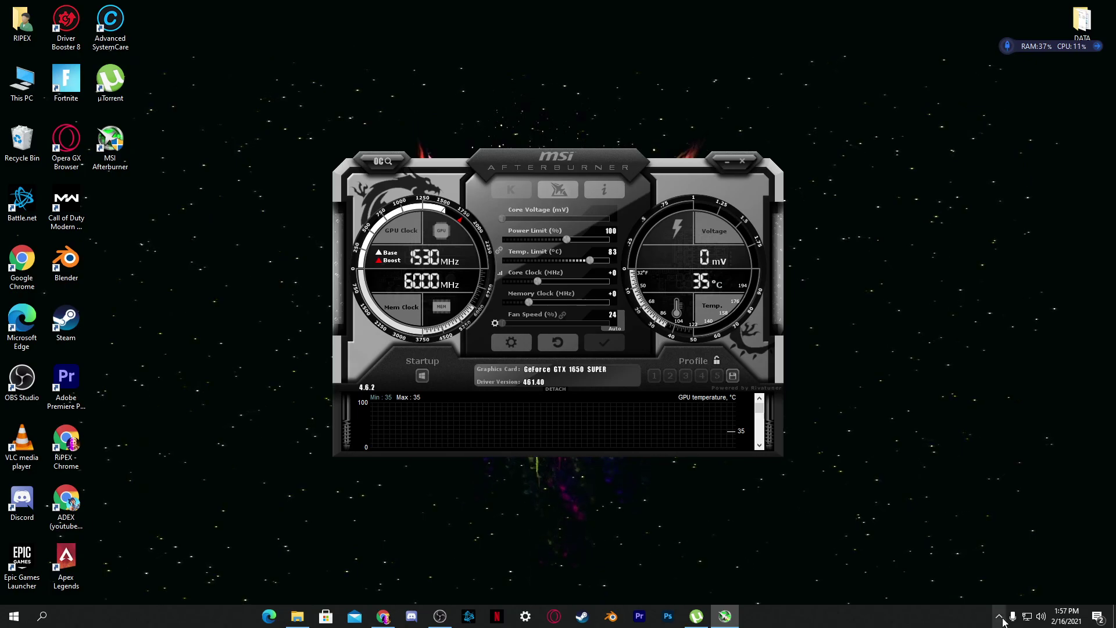
# Search Windows for "RIVAT" and open RivaTuner Statistics Server.
pyautogui.click(999, 616)
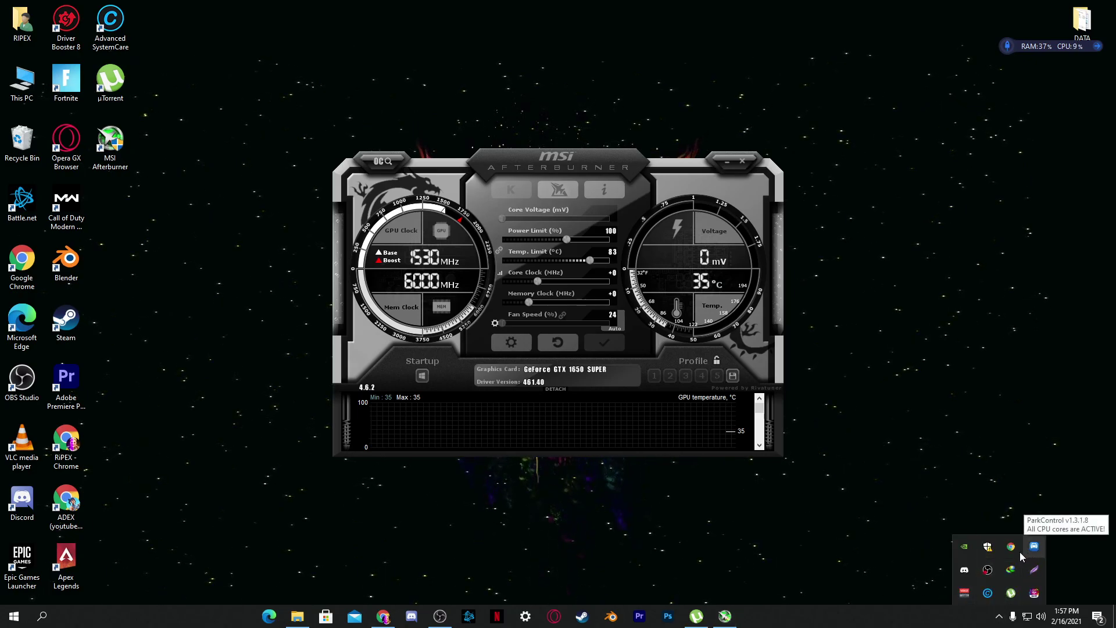
pyautogui.click(43, 616)
pyautogui.write('RI')
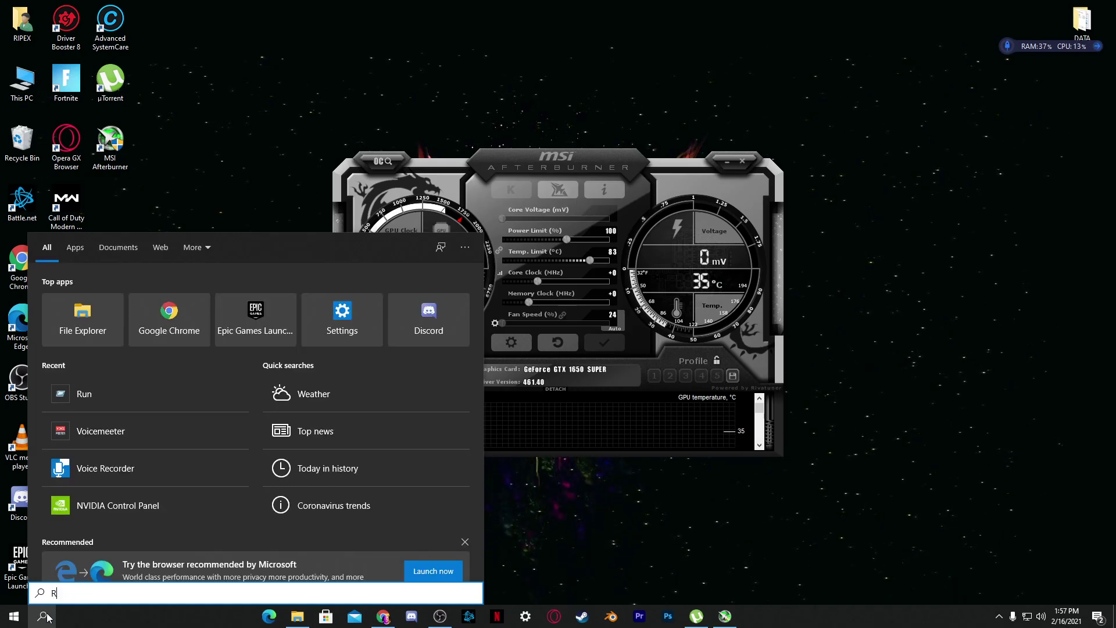
pyautogui.write('VAT')
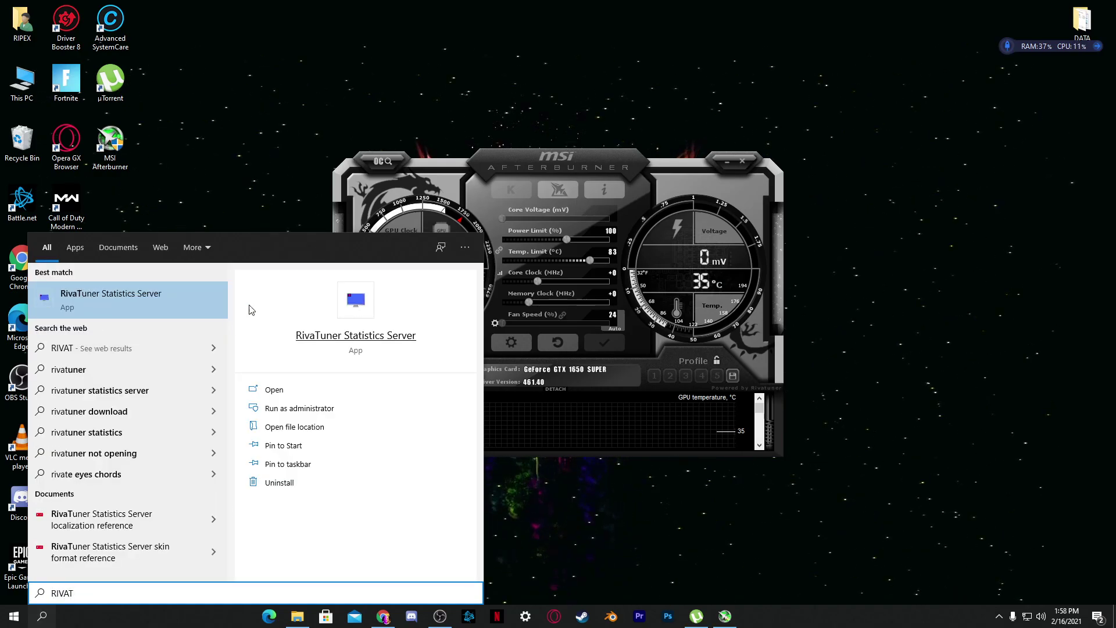
pyautogui.click(130, 295)
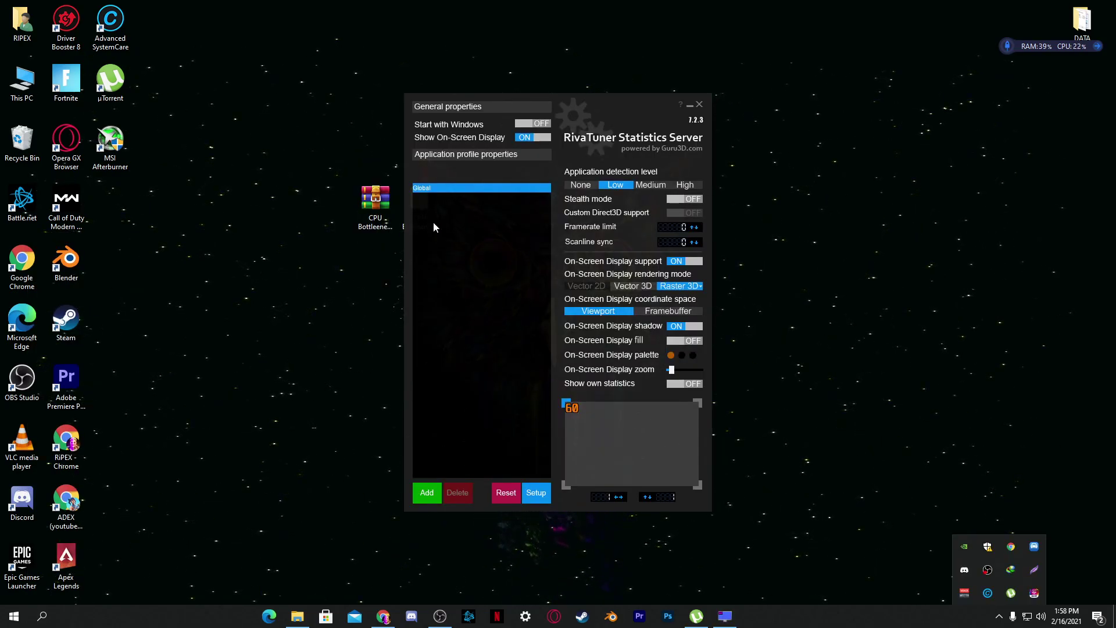
# Add an application profile for FortniteClient-Win64-Shipping from the Win64 folder of the Fortnite installation on the D: drive.
pyautogui.click(427, 492)
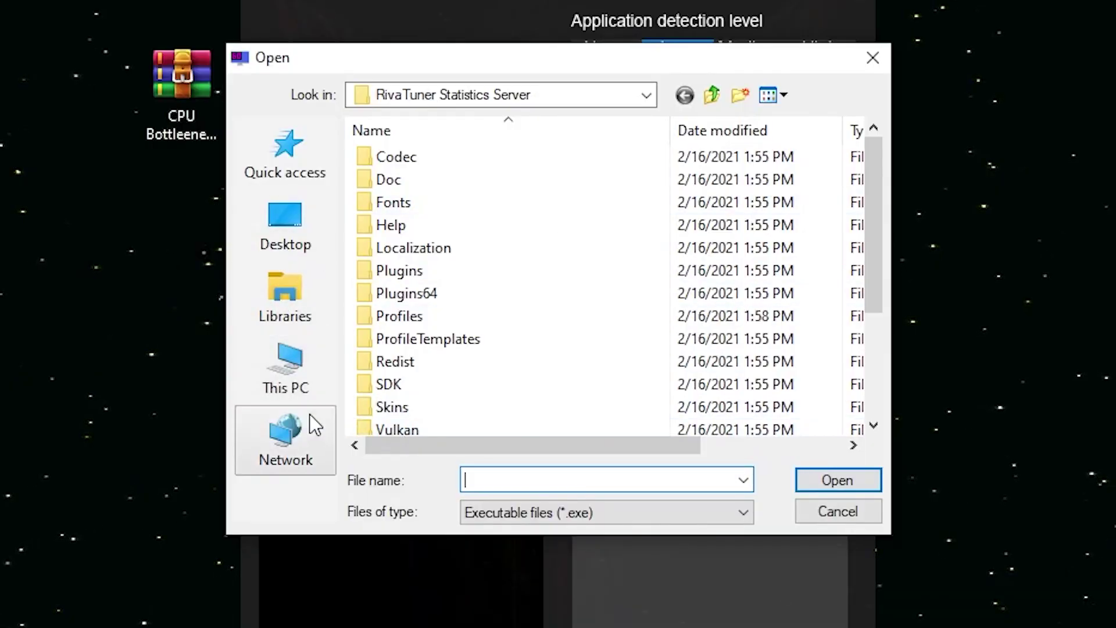
pyautogui.click(306, 358)
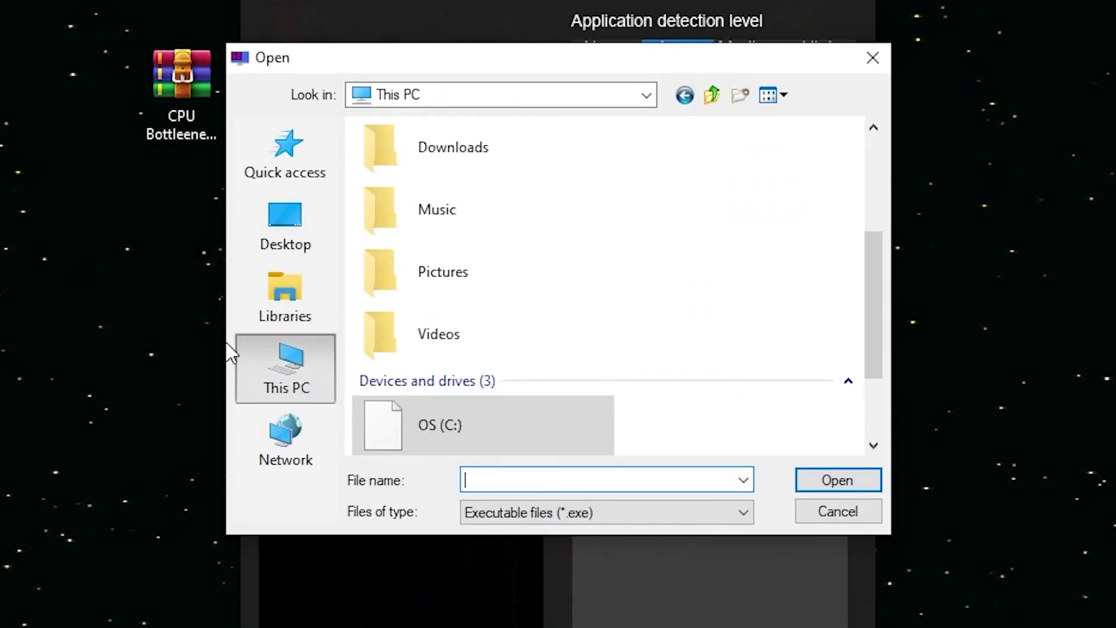
pyautogui.scroll(-2, 701, 339)
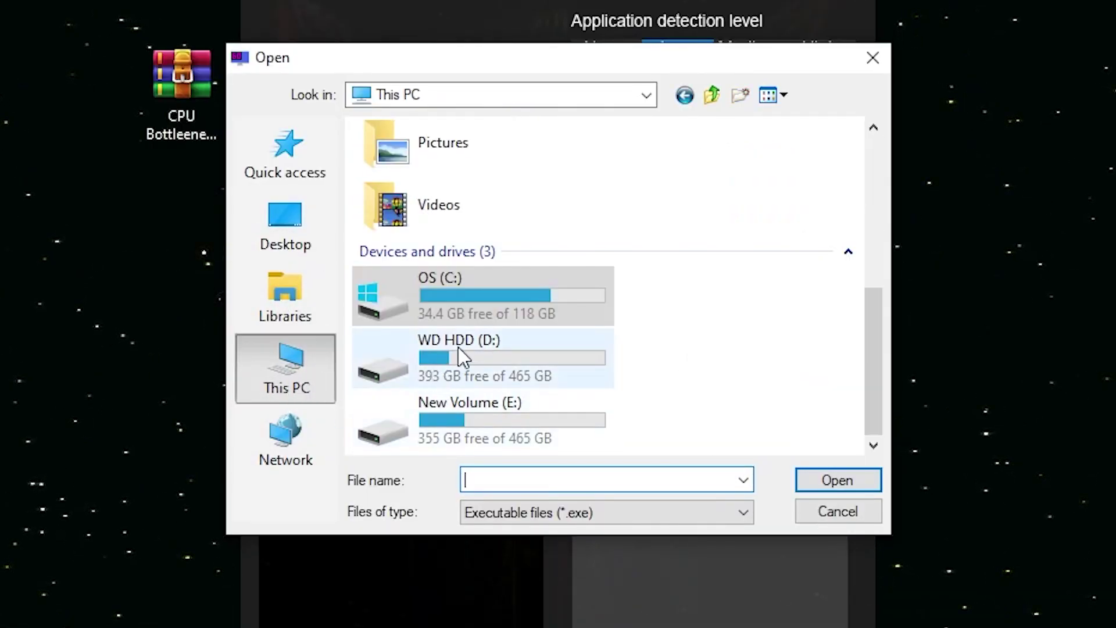
pyautogui.doubleClick(451, 348)
pyautogui.doubleClick(422, 223)
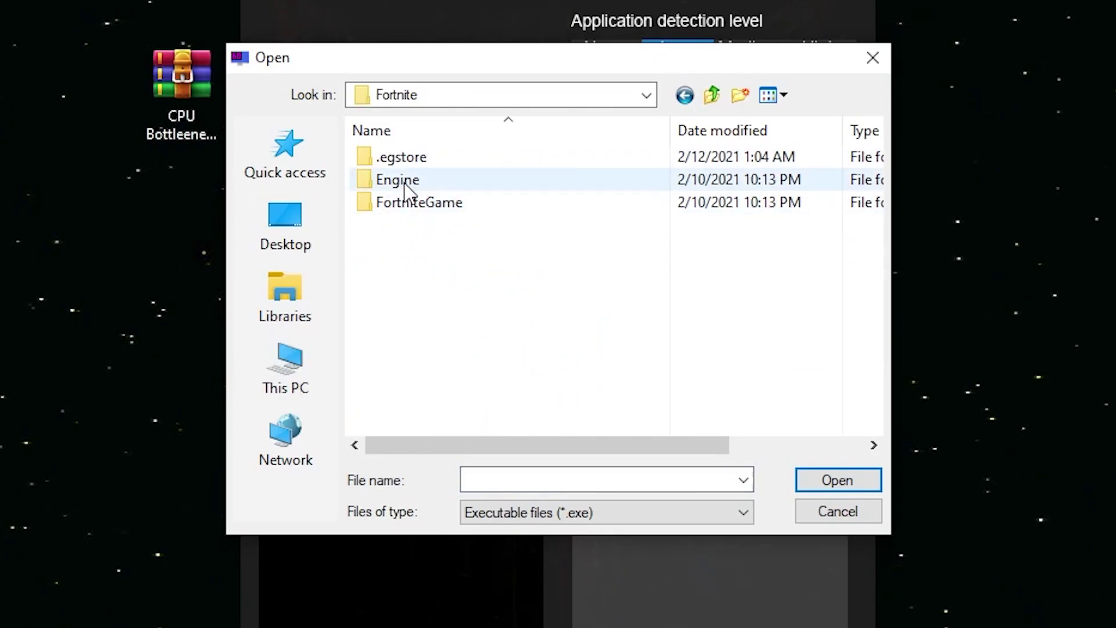
pyautogui.doubleClick(442, 205)
pyautogui.doubleClick(424, 164)
pyautogui.doubleClick(395, 208)
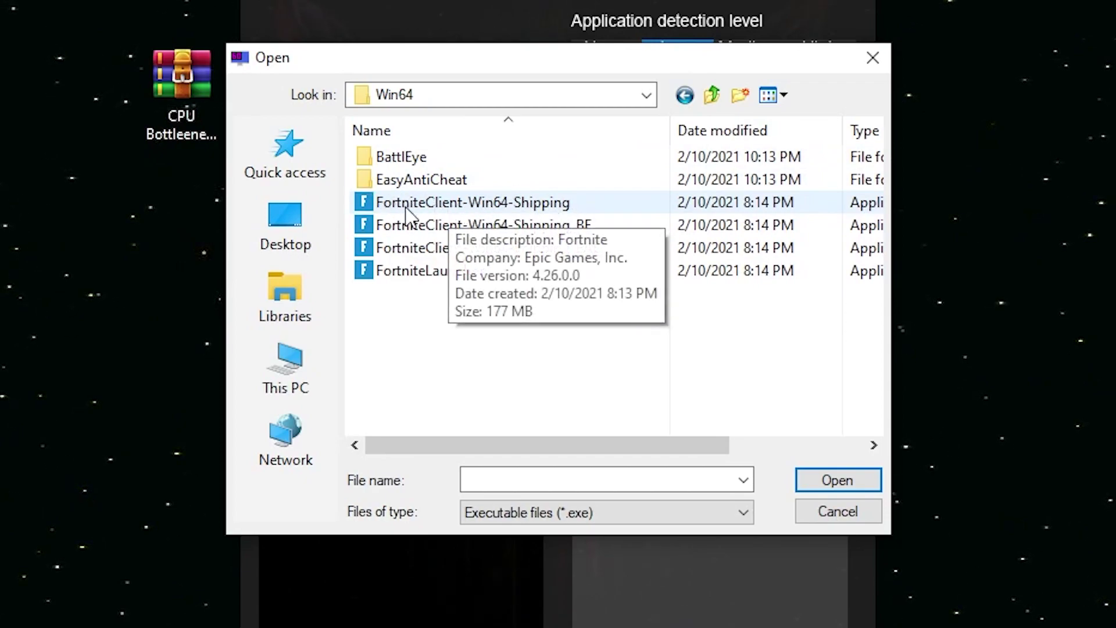
pyautogui.click(428, 208)
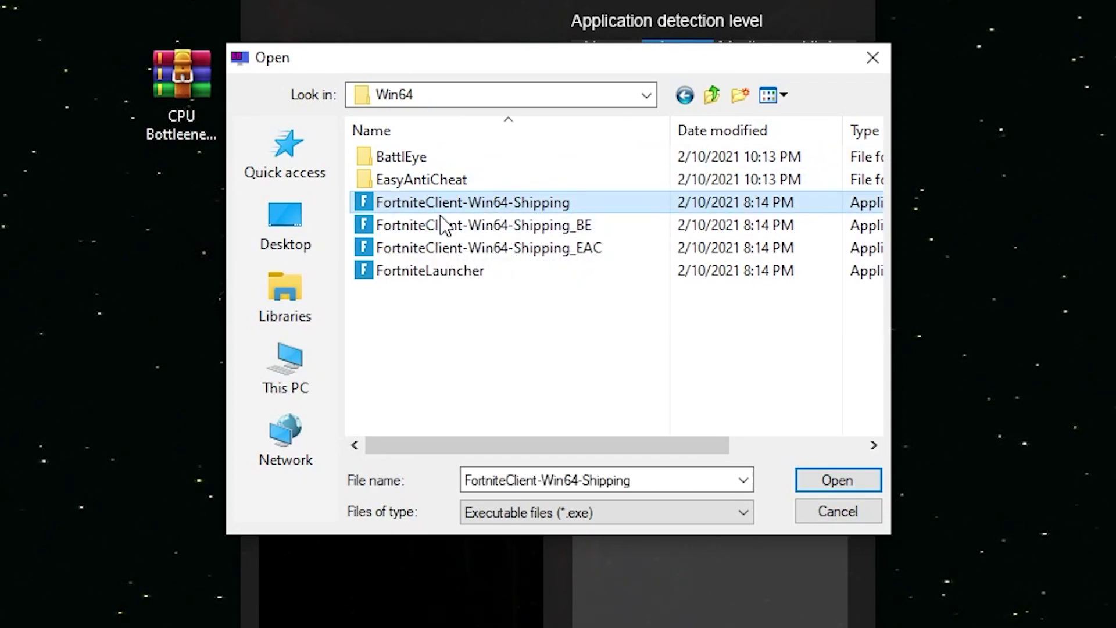
pyautogui.click(821, 482)
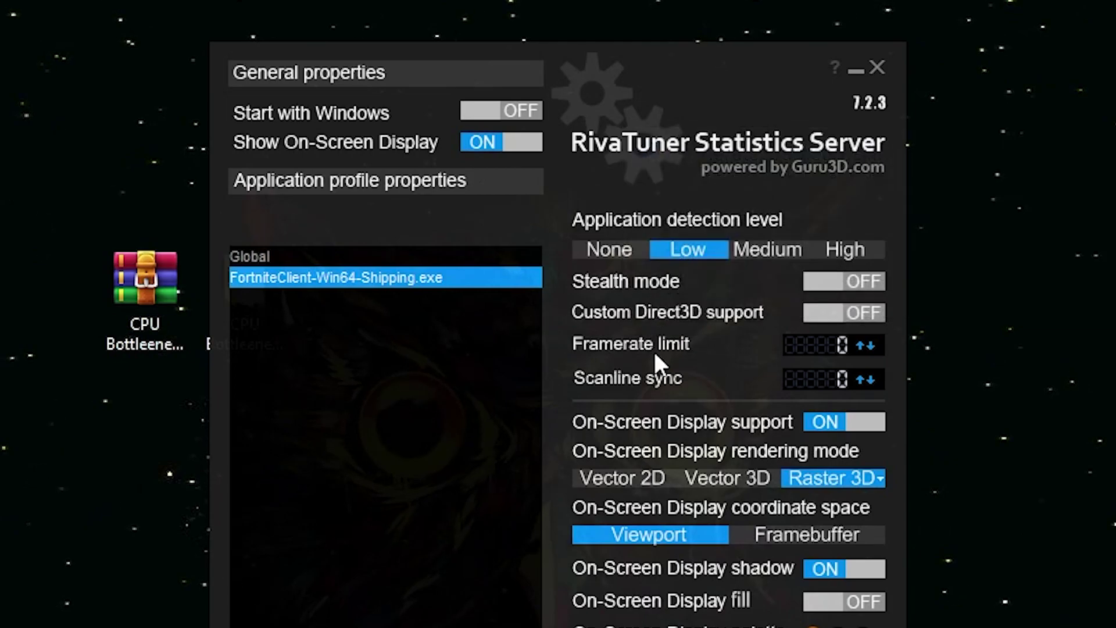
# Set the framerate limit of the FortniteClient-Win64-Shipping.exe profile to 60.
pyautogui.moveTo(654, 344)
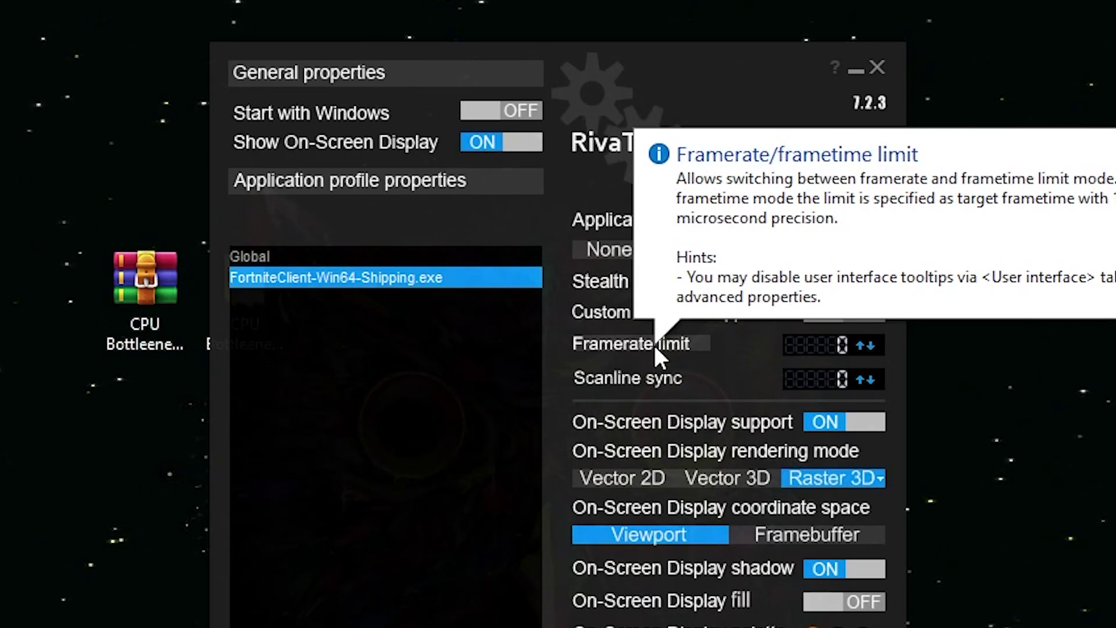
pyautogui.click(870, 348)
pyautogui.write('60')
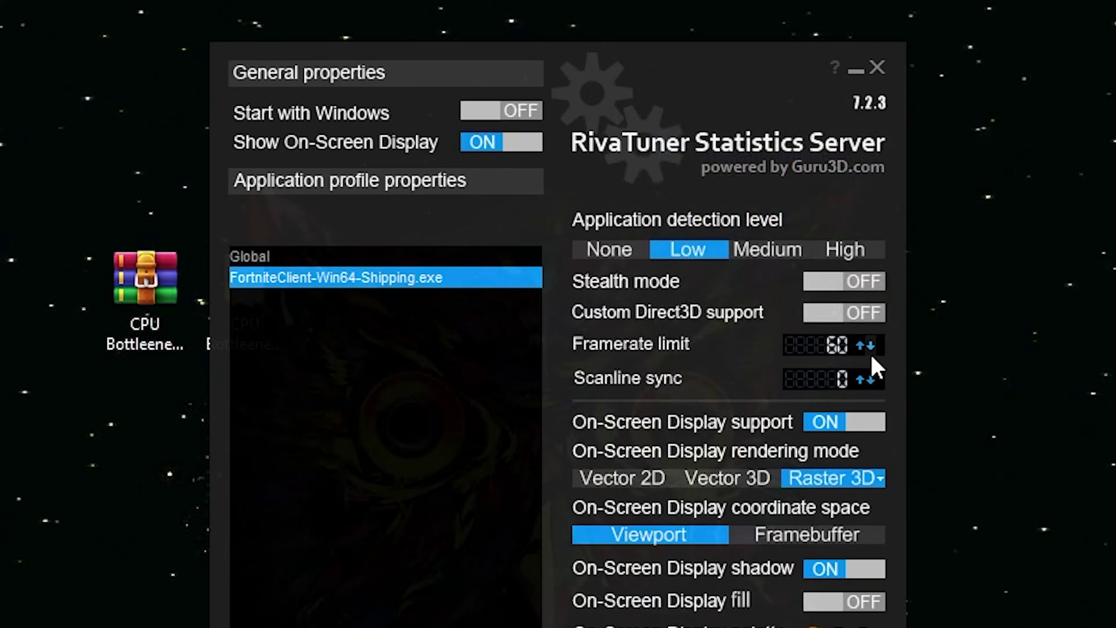
# Set the Fortnite profile's framerate limit to 80 and minimize RivaTuner Statistics Server.
pyautogui.click(826, 346)
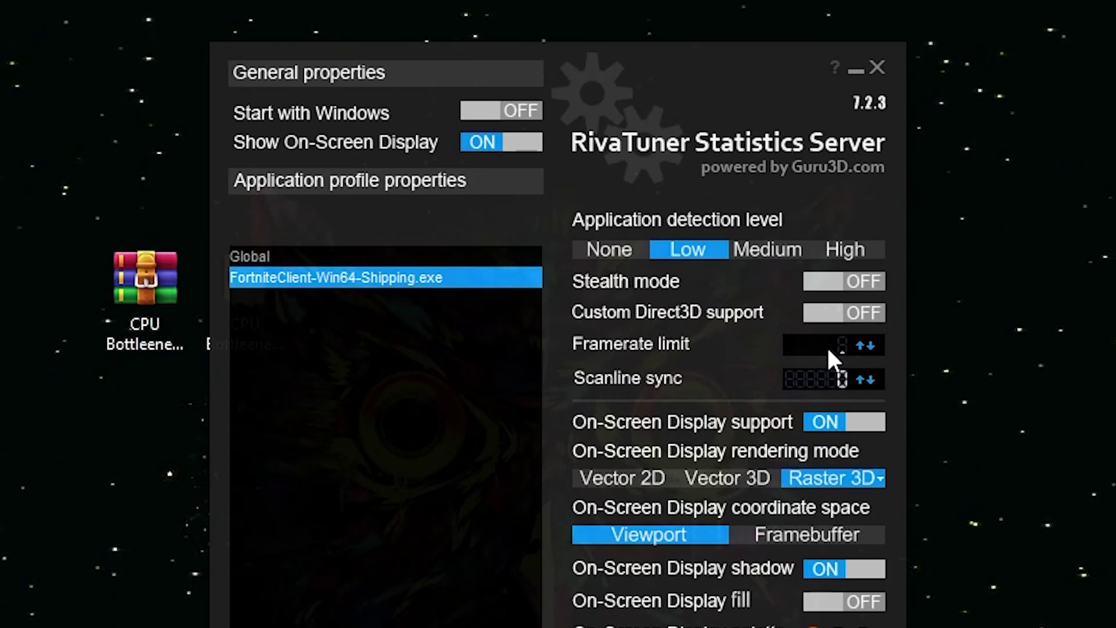
pyautogui.press('BackSpace')
pyautogui.press('BackSpace')
pyautogui.write('0')
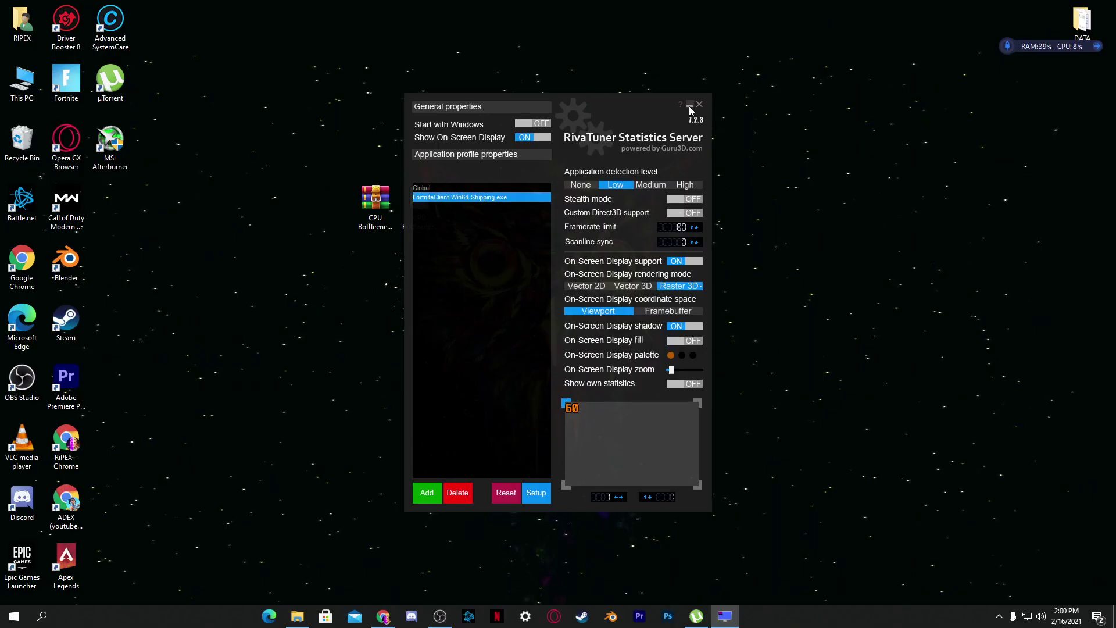
pyautogui.click(690, 108)
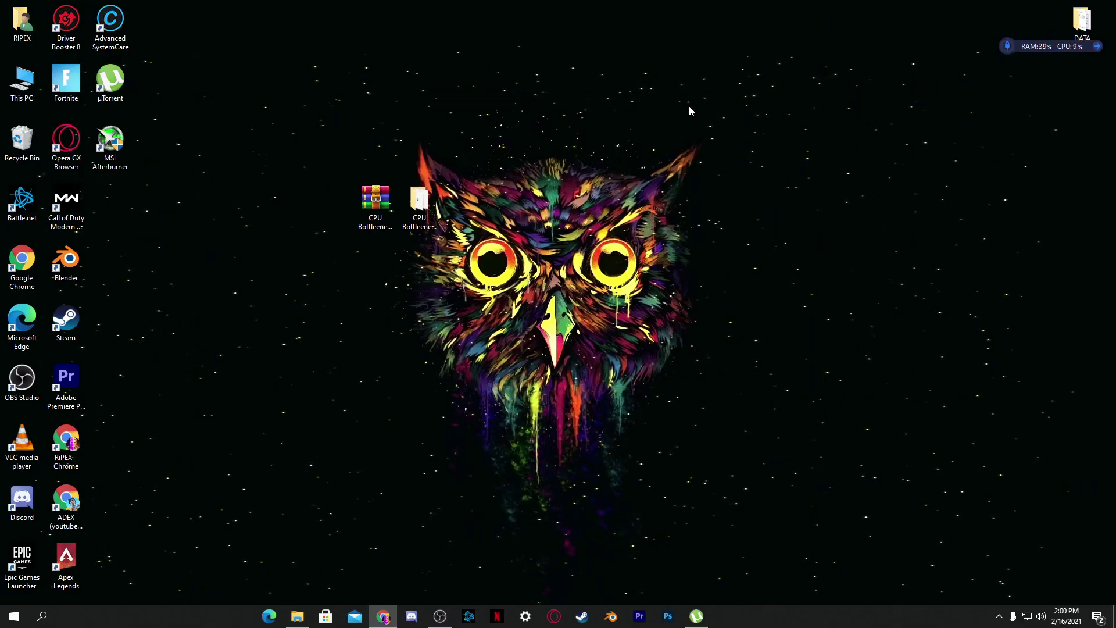
pyautogui.click(999, 616)
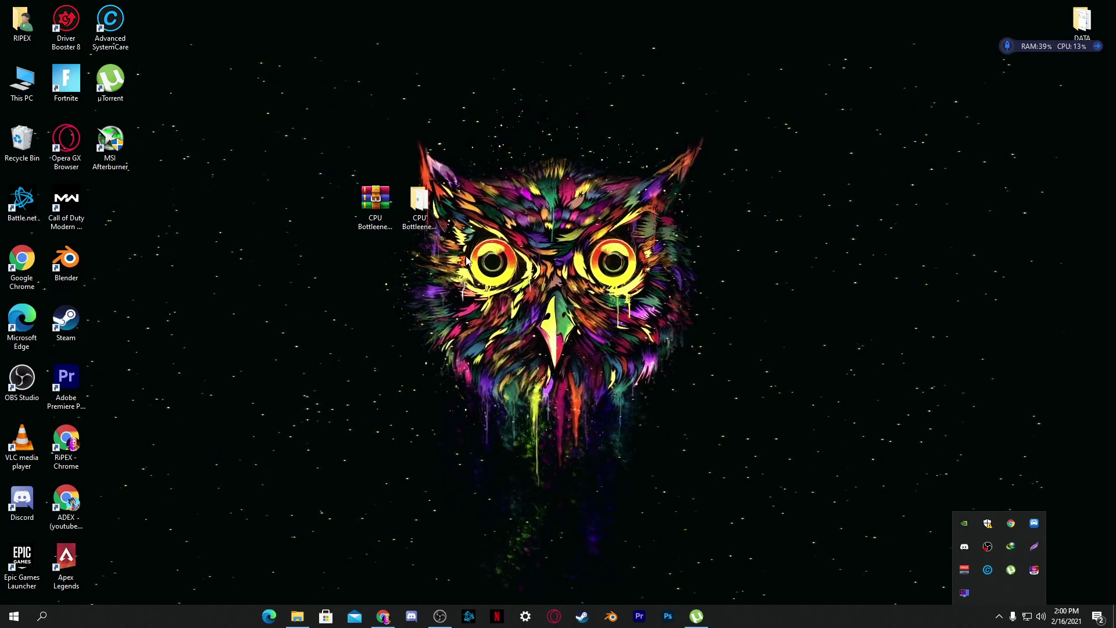
# Reopen the fix pack folder and install Quick CPU from QuickCpuSetup-3.3.5.0-x64, accepting the license agreement.
pyautogui.doubleClick(433, 212)
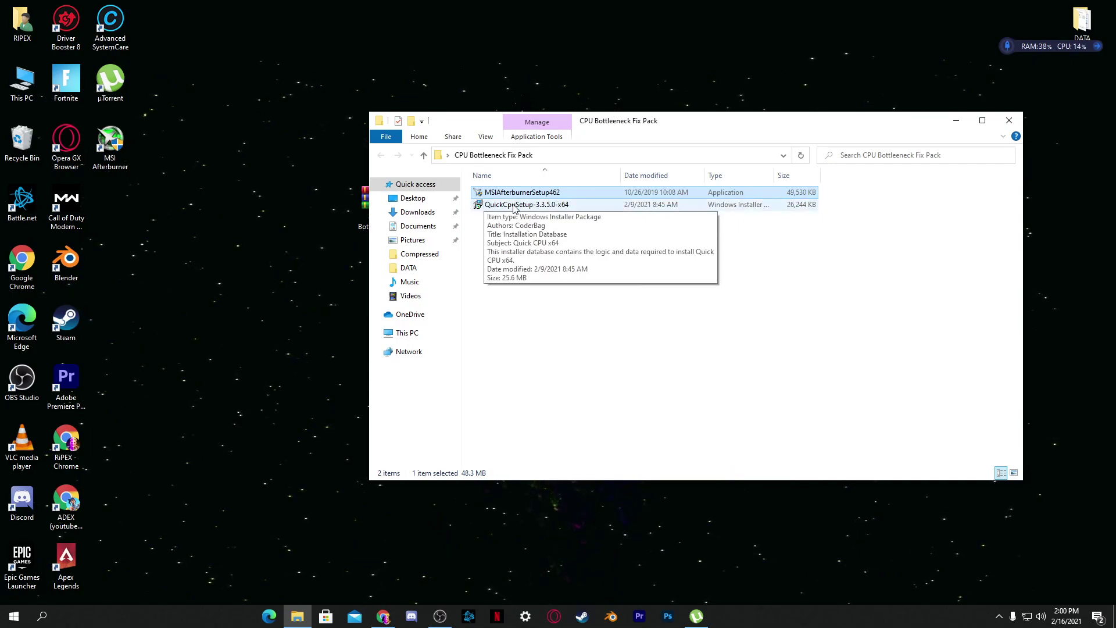
pyautogui.doubleClick(514, 206)
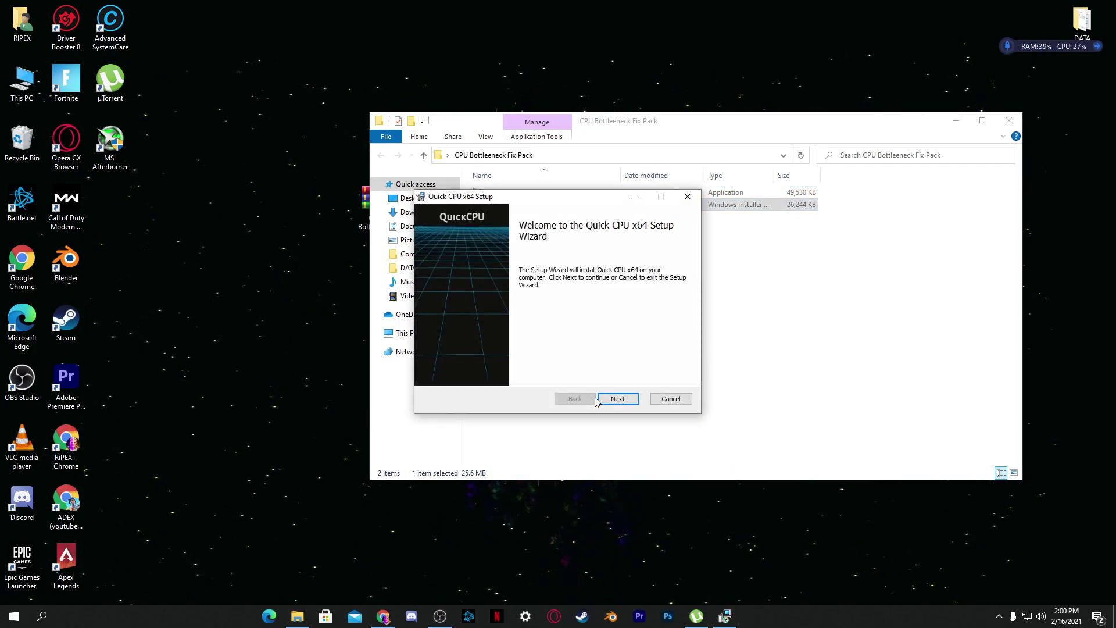
pyautogui.click(619, 398)
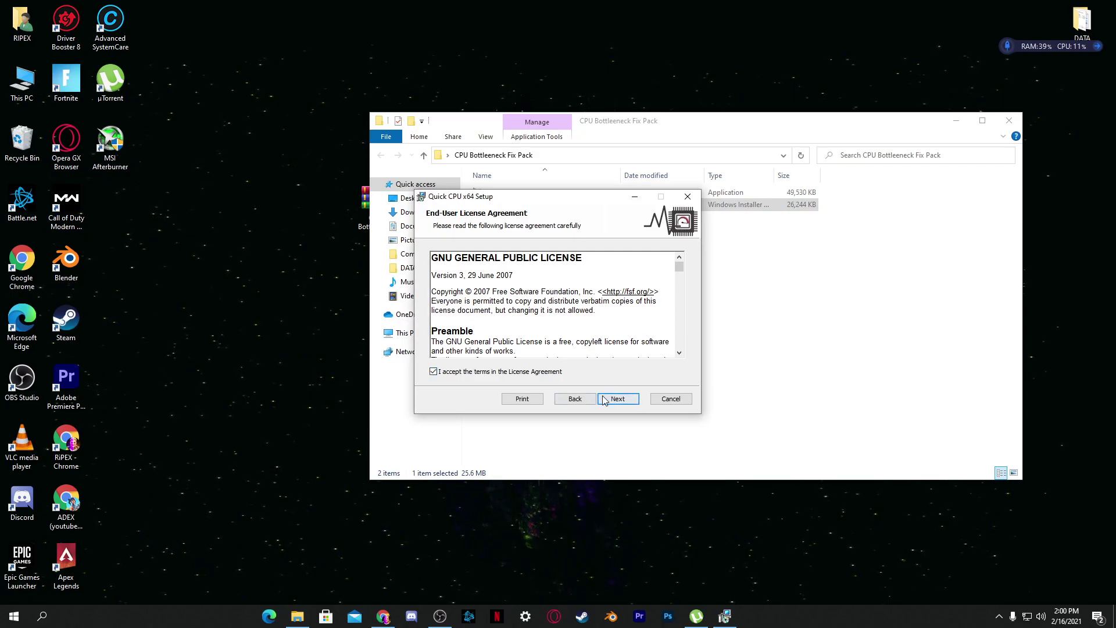
pyautogui.click(614, 400)
pyautogui.click(616, 399)
pyautogui.click(617, 401)
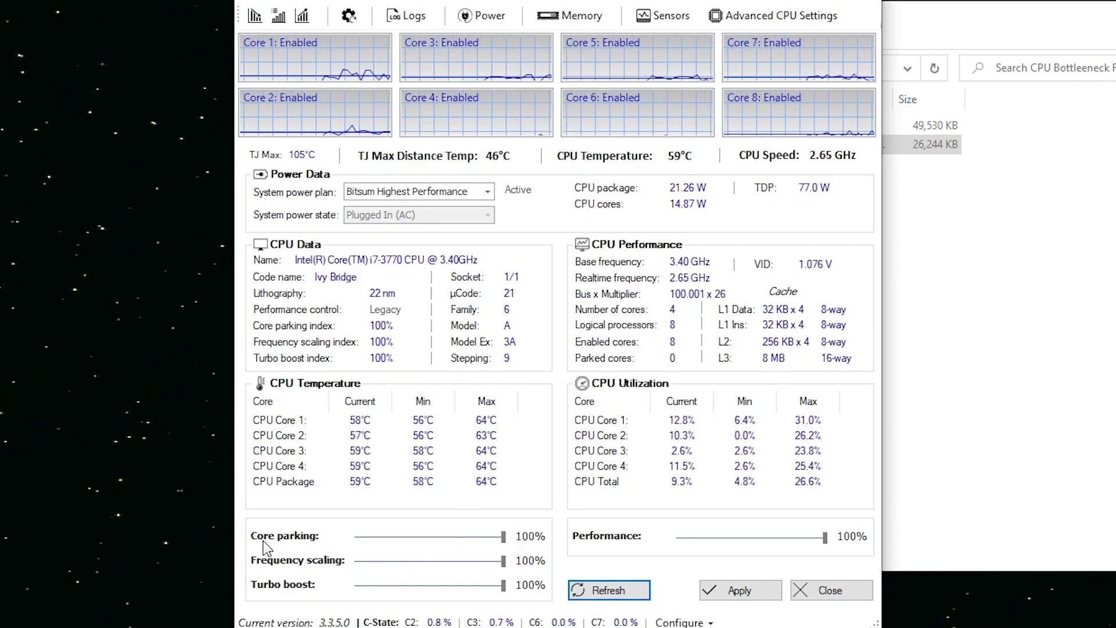
# Set core parking and frequency scaling to 100%, make High performance the active system power plan, and apply the changes.
pyautogui.moveTo(501, 536); pyautogui.dragTo(552, 550)
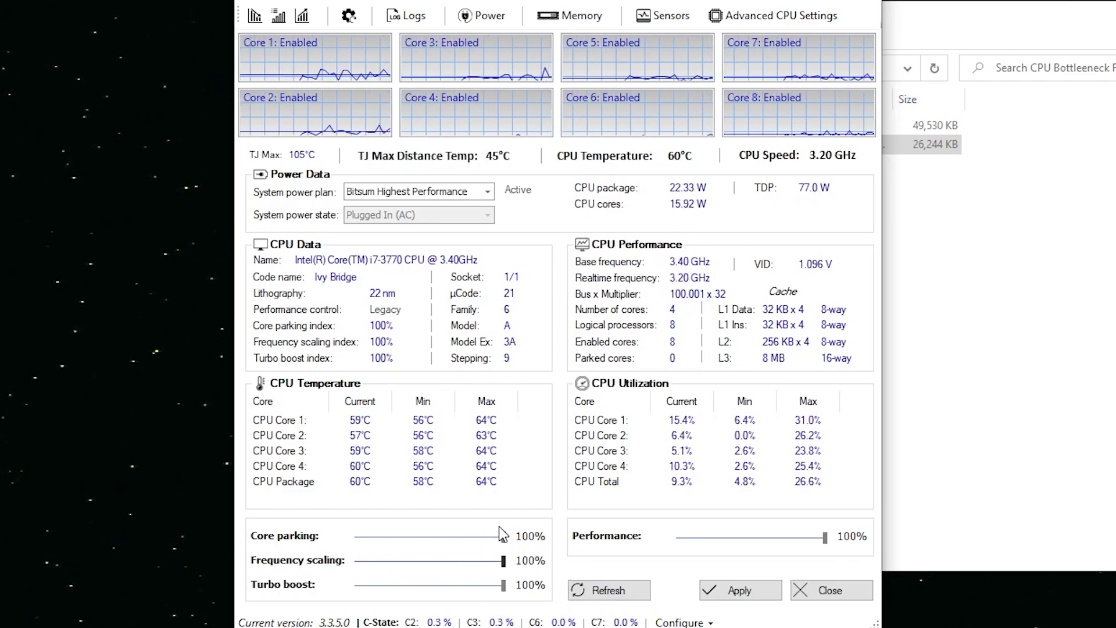
pyautogui.click(488, 192)
pyautogui.click(381, 226)
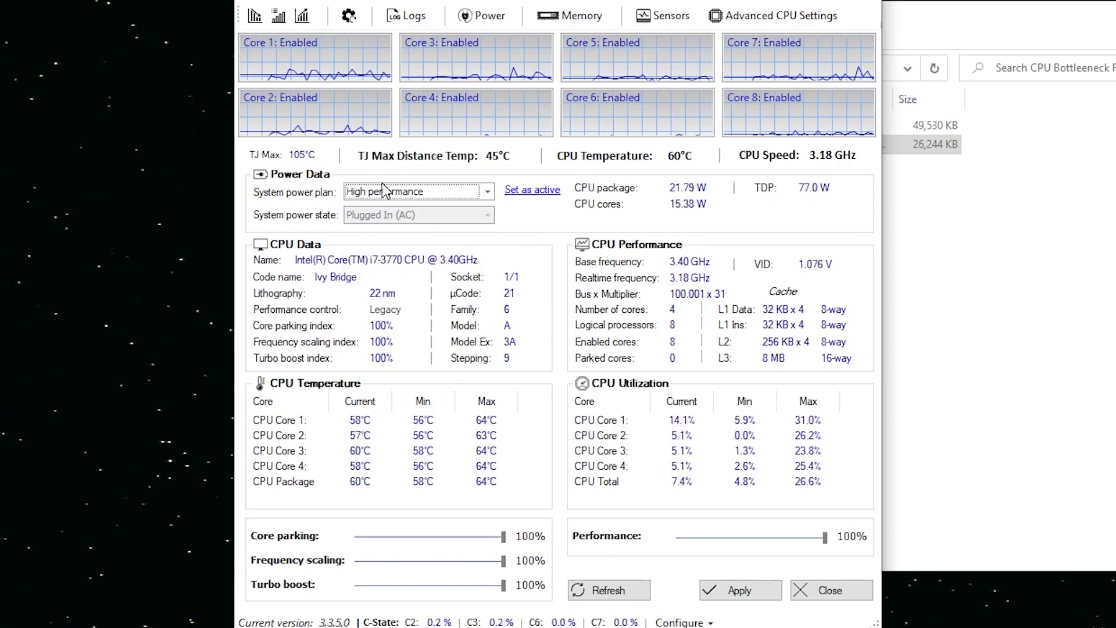
pyautogui.click(531, 192)
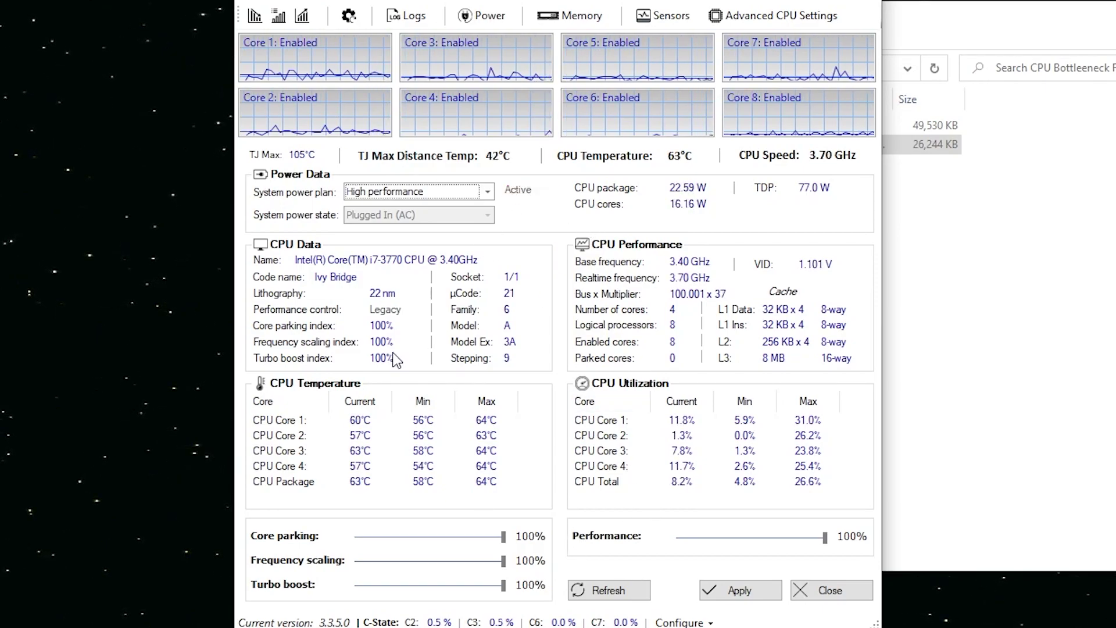
pyautogui.click(739, 590)
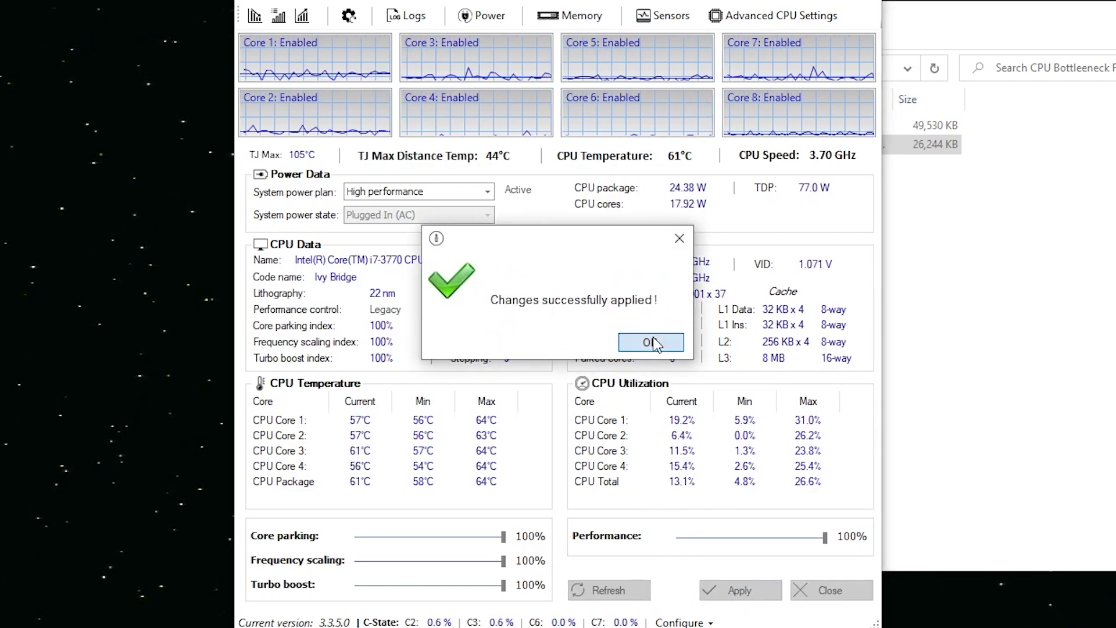
pyautogui.click(652, 341)
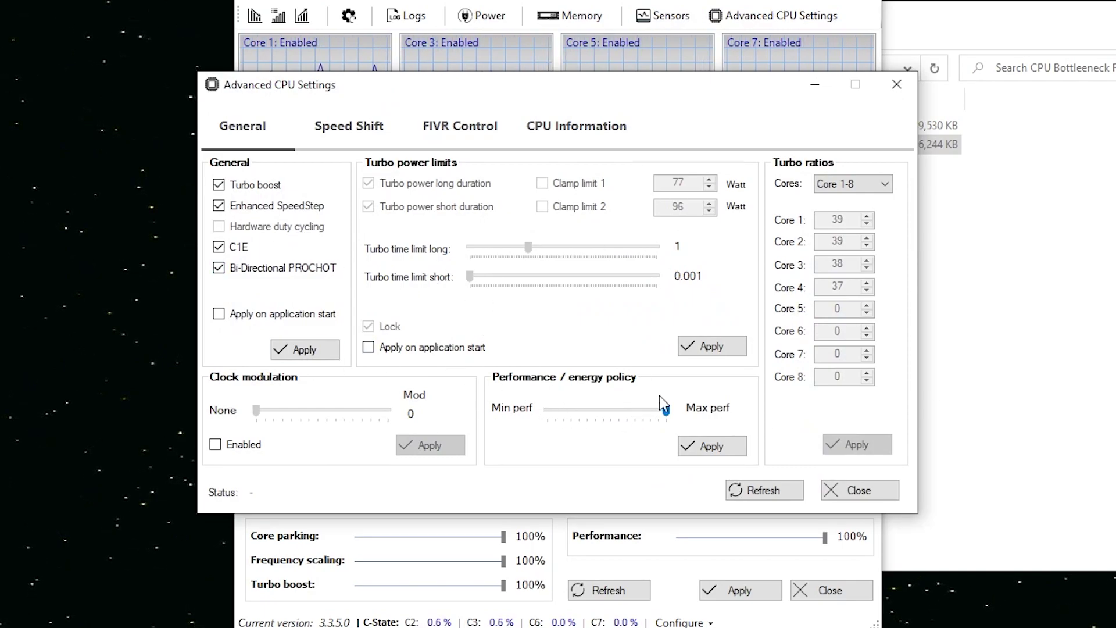
# Set the performance / energy policy to Max perf in Advanced CPU Settings, apply it and close the settings.
pyautogui.moveTo(666, 410)
pyautogui.mouseDown()
pyautogui.moveTo(599, 413)
pyautogui.moveTo(693, 414)
pyautogui.moveTo(668, 416)
pyautogui.mouseUp()
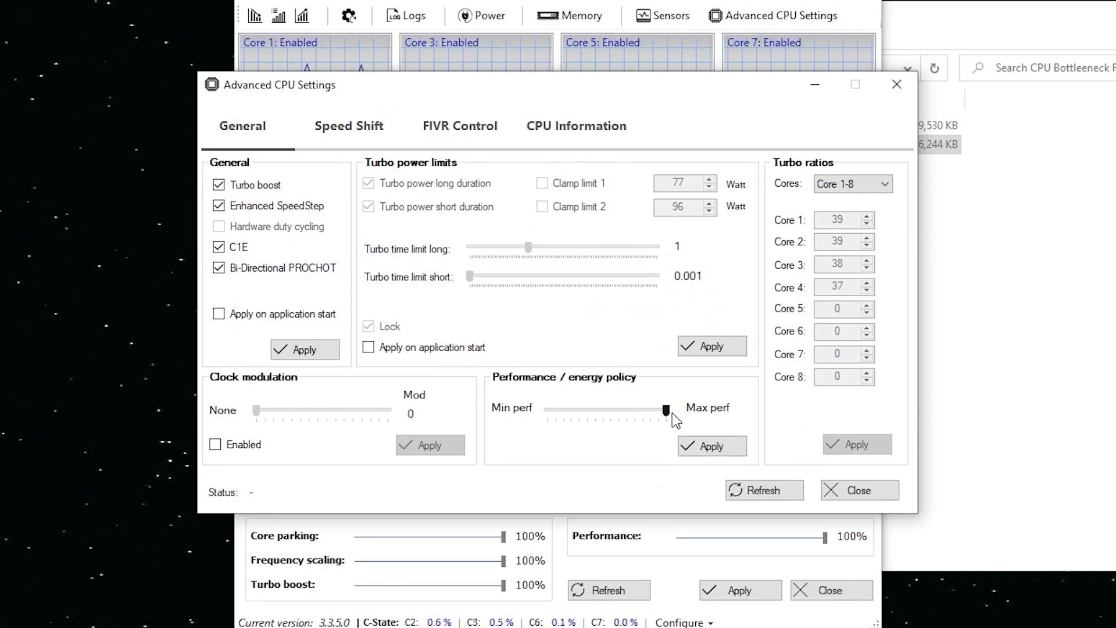
pyautogui.click(715, 446)
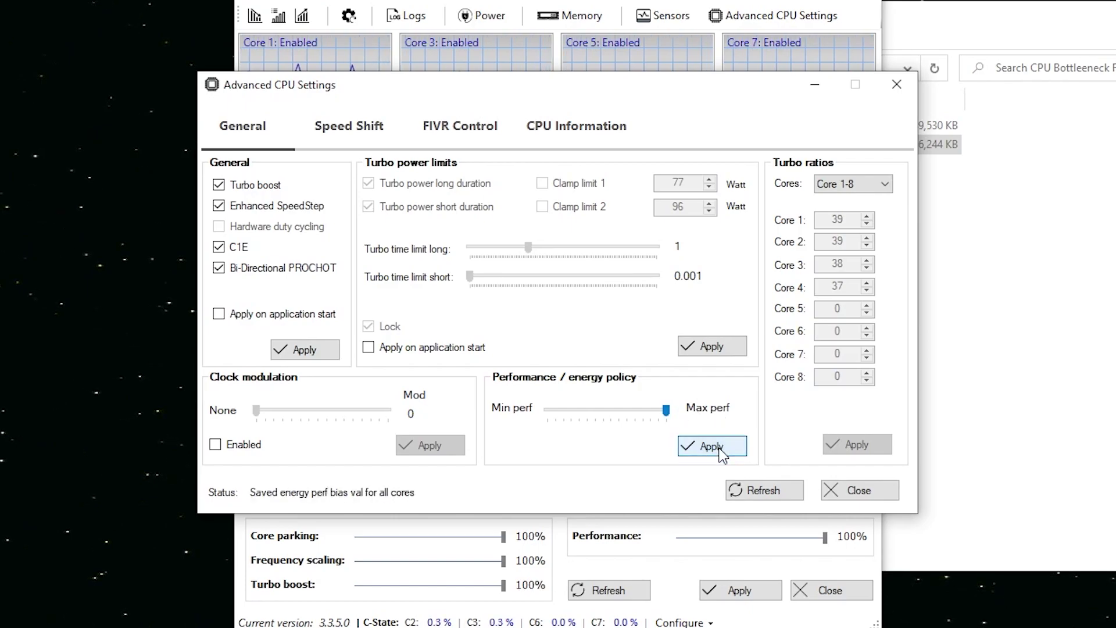
pyautogui.click(855, 491)
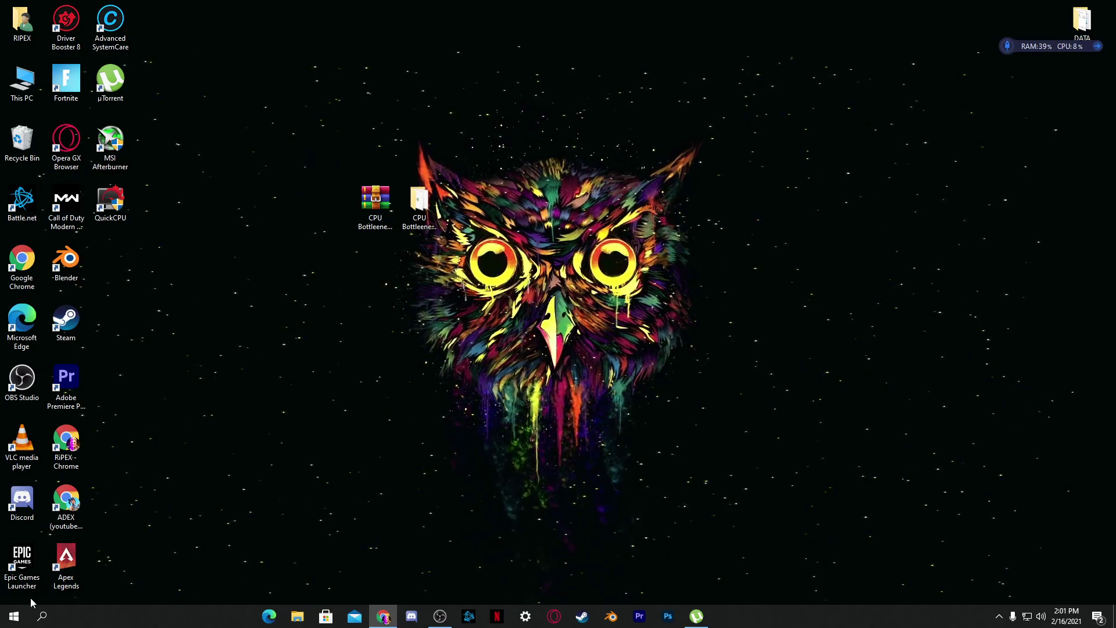
# Open the Background apps privacy settings in Windows and turn off letting apps run in the background.
pyautogui.click(14, 616)
pyautogui.click(14, 565)
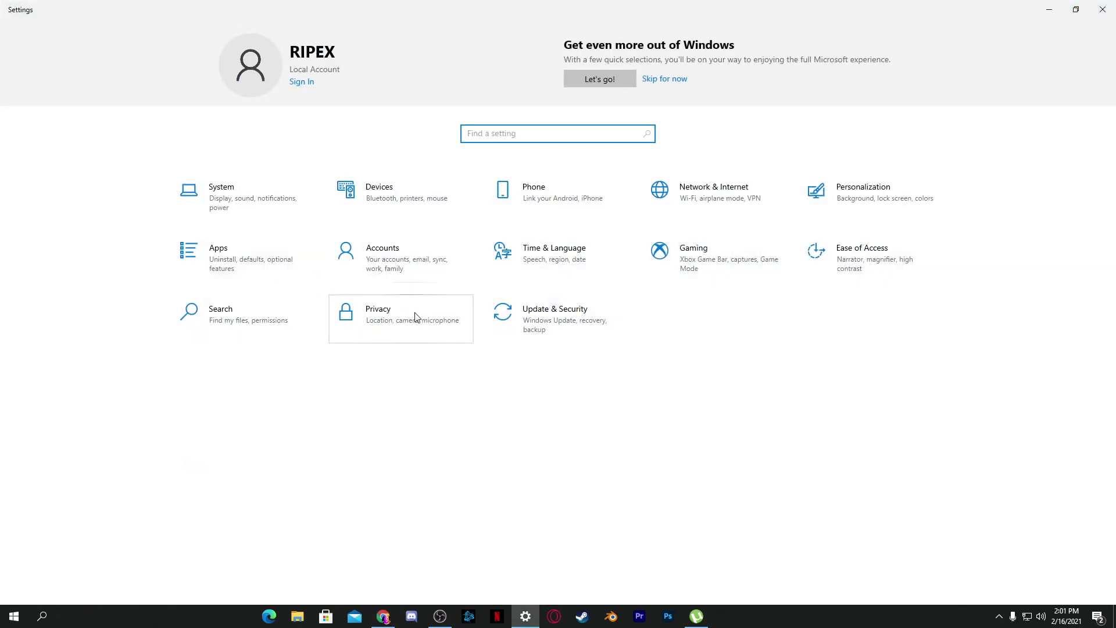
pyautogui.click(415, 317)
pyautogui.scroll(-5, 70, 418)
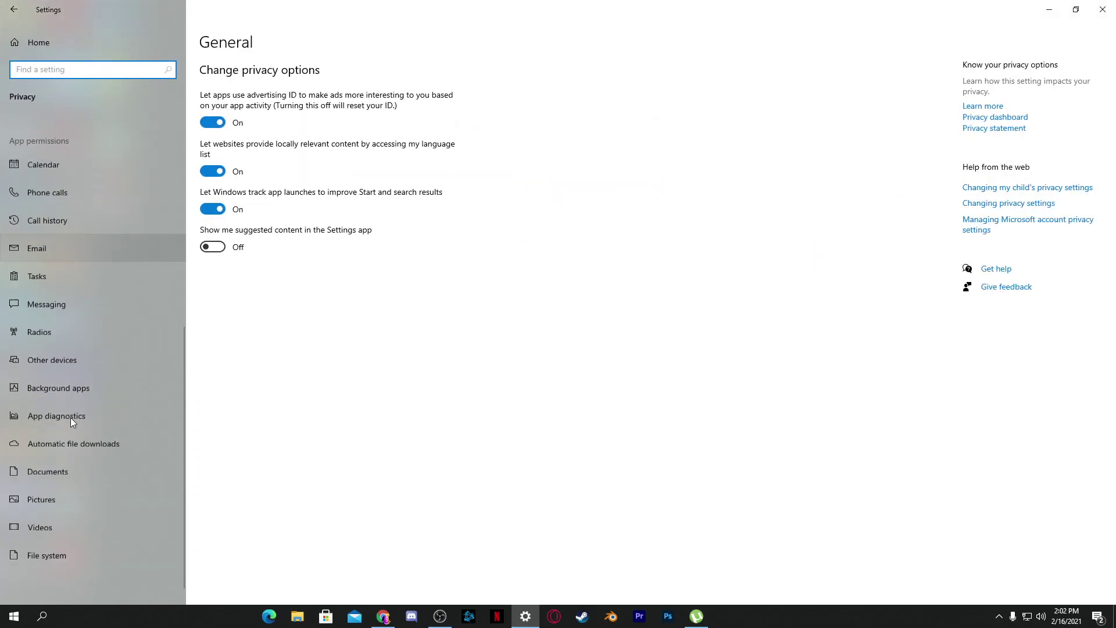
pyautogui.click(87, 375)
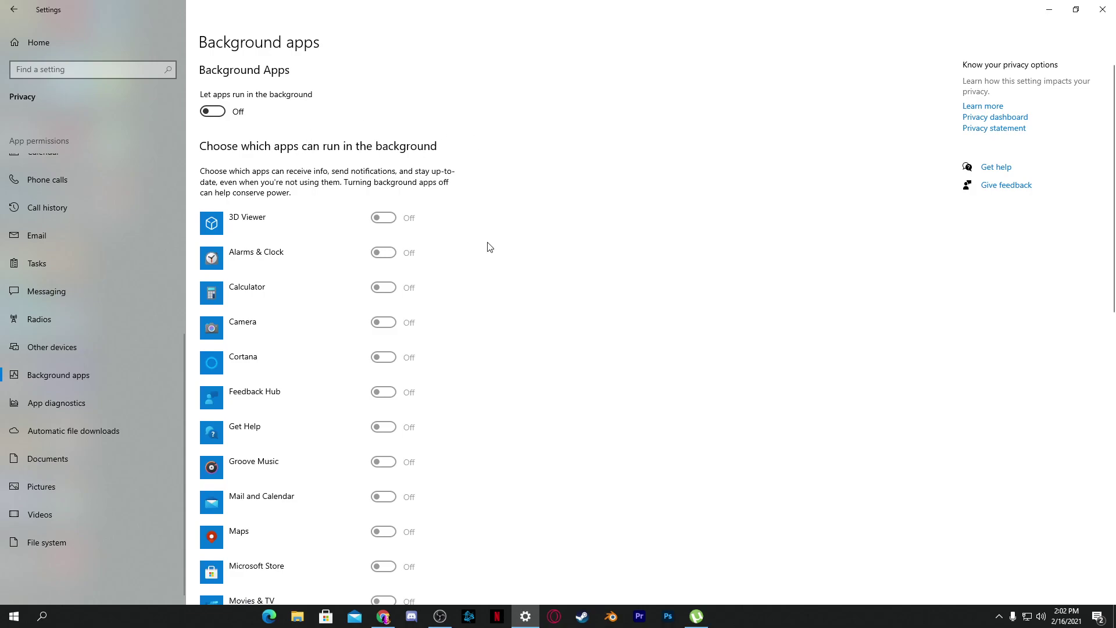
pyautogui.click(207, 111)
pyautogui.click(206, 111)
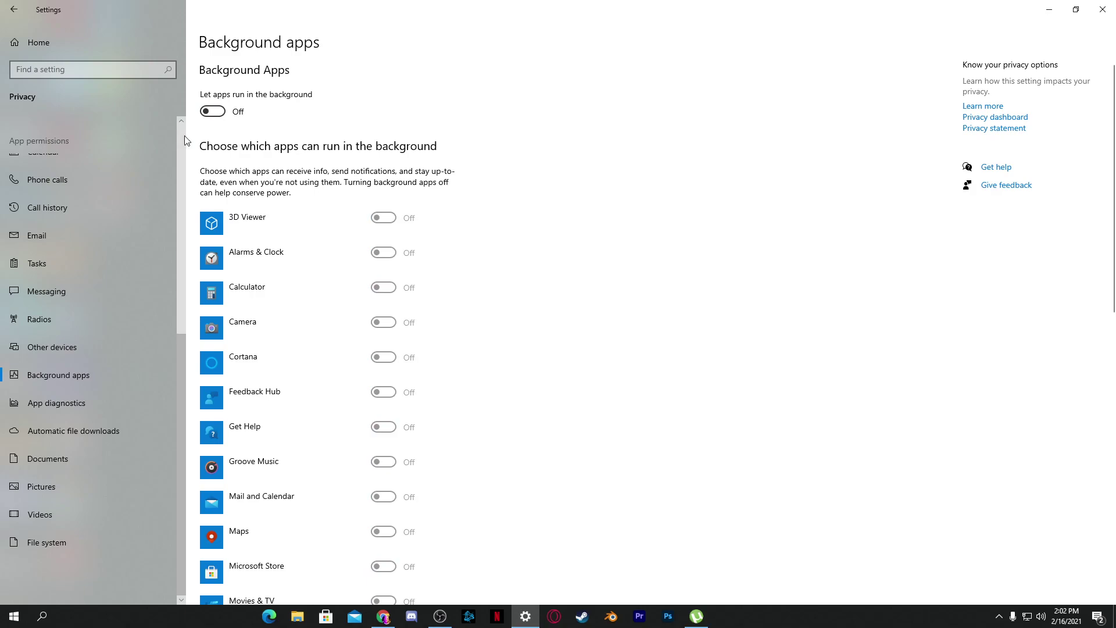
# Open Task Manager and disable Advanced SystemCare Tray from running at startup.
pyautogui.rightClick(740, 611)
pyautogui.click(787, 570)
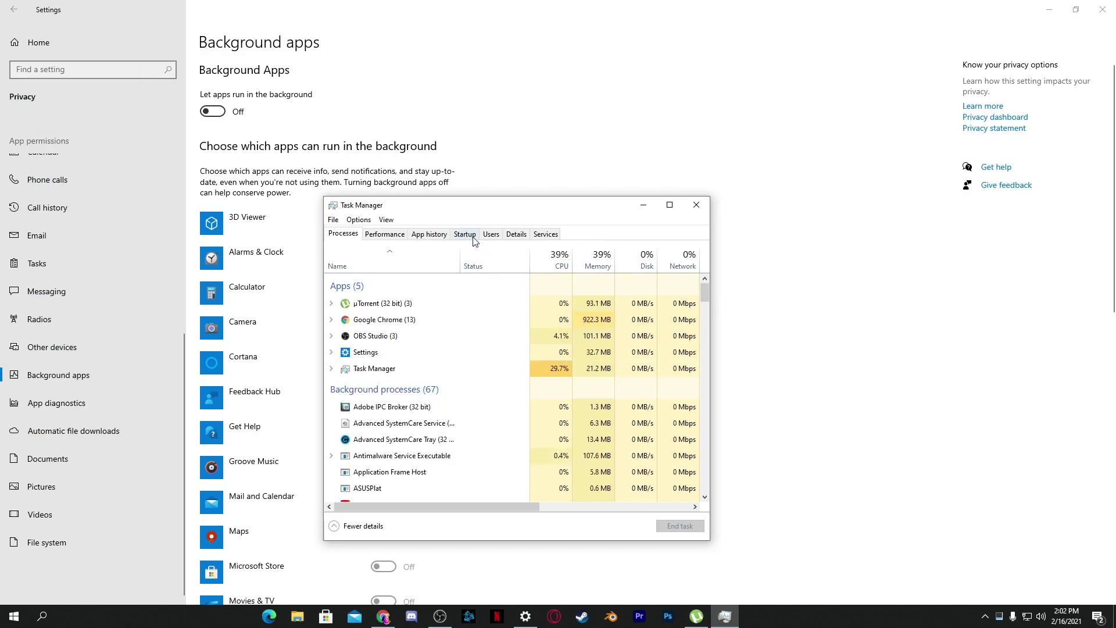
pyautogui.click(472, 235)
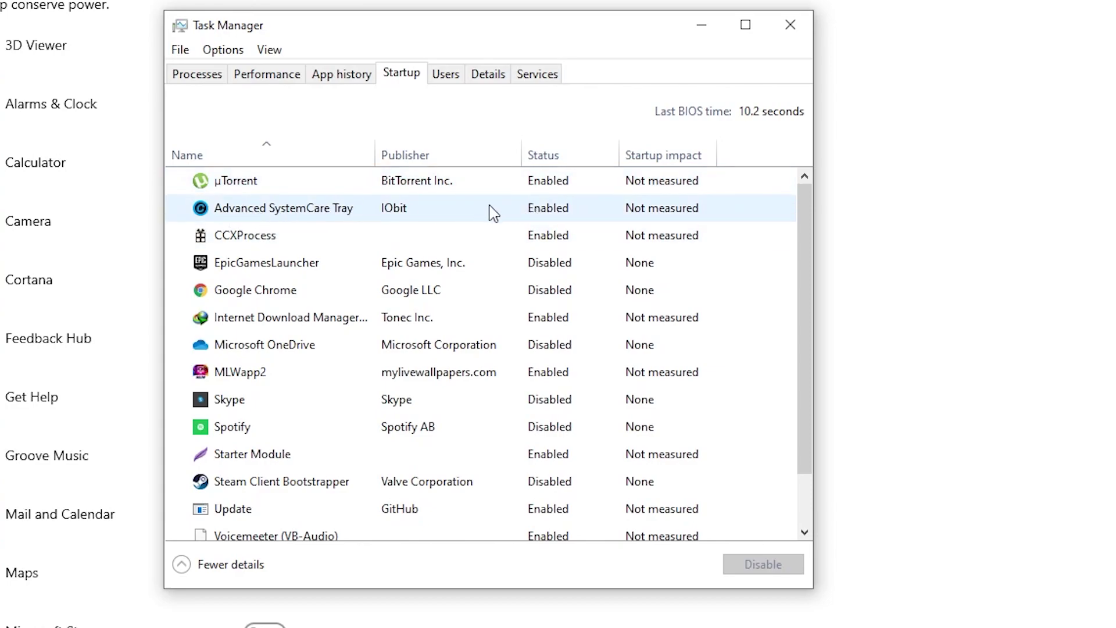
pyautogui.rightClick(562, 214)
pyautogui.click(625, 223)
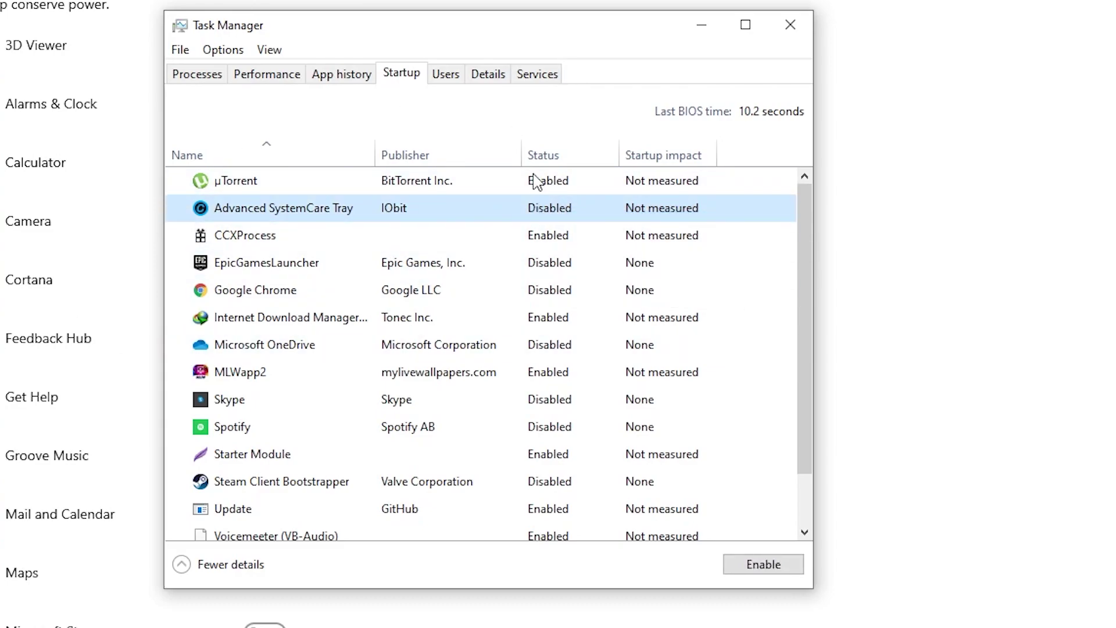
pyautogui.scroll(-1, 546, 317)
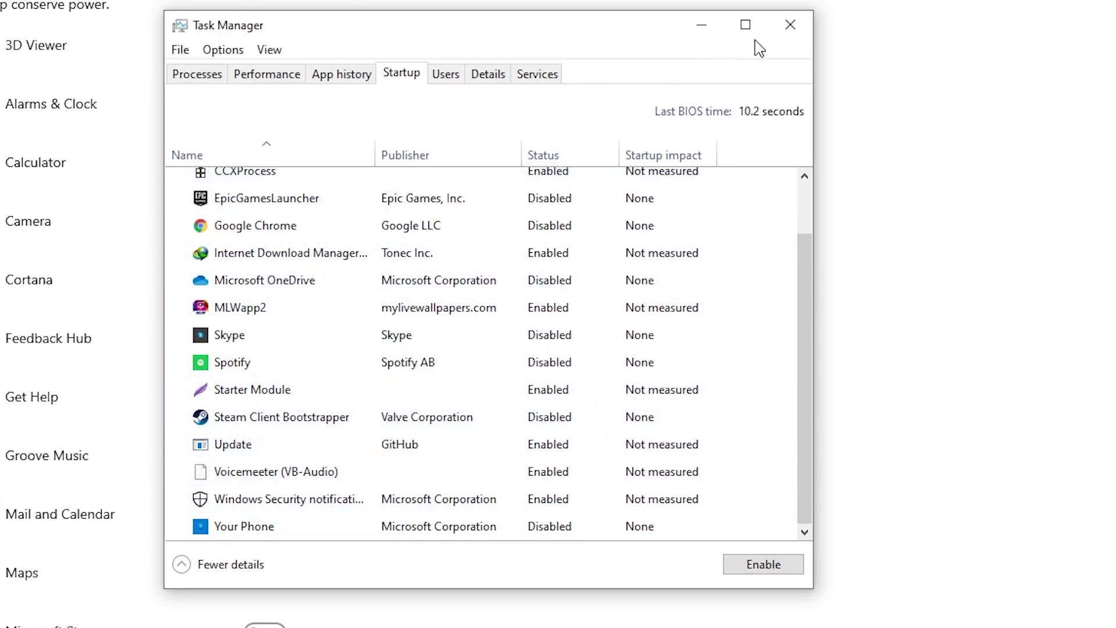
# Review the running background processes, and close Task Manager and Windows Settings.
pyautogui.click(187, 75)
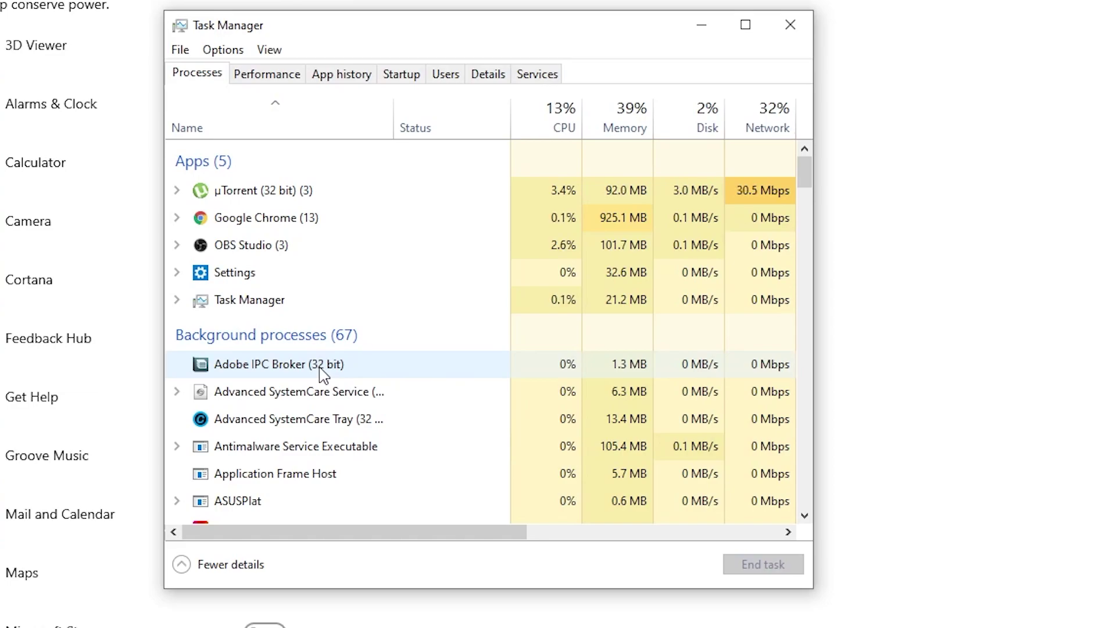
pyautogui.scroll(-2, 321, 372)
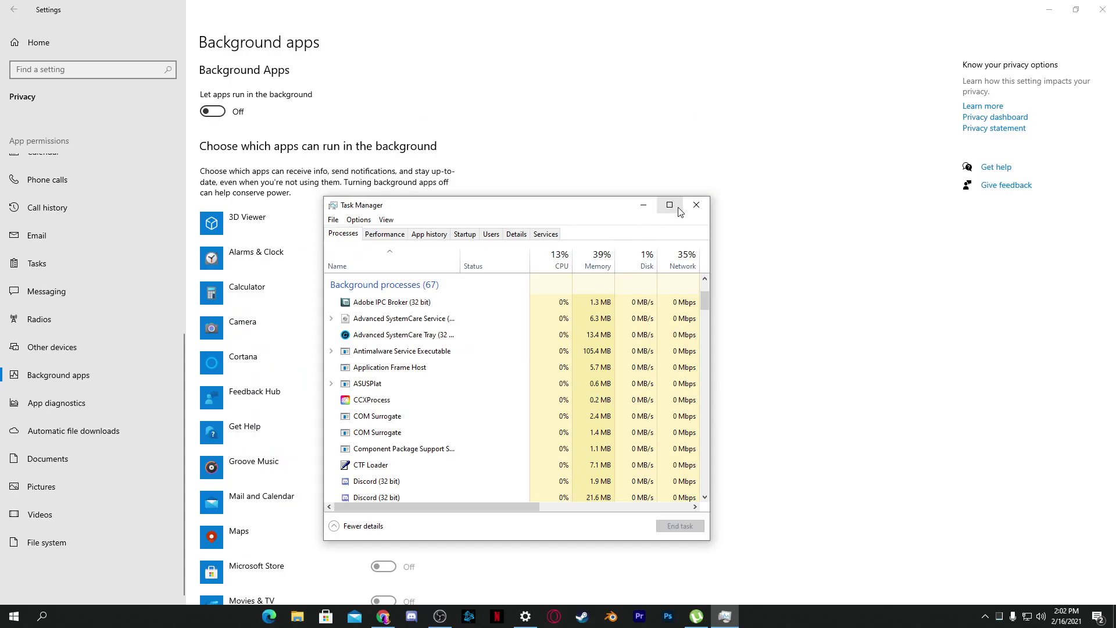
pyautogui.click(790, 25)
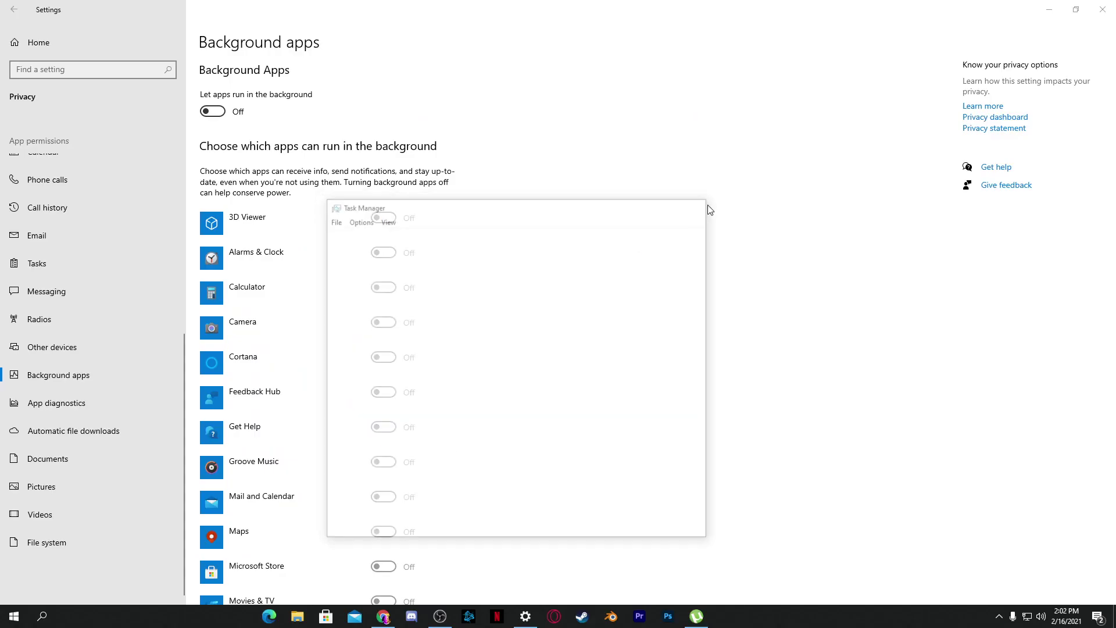
pyautogui.click(1102, 9)
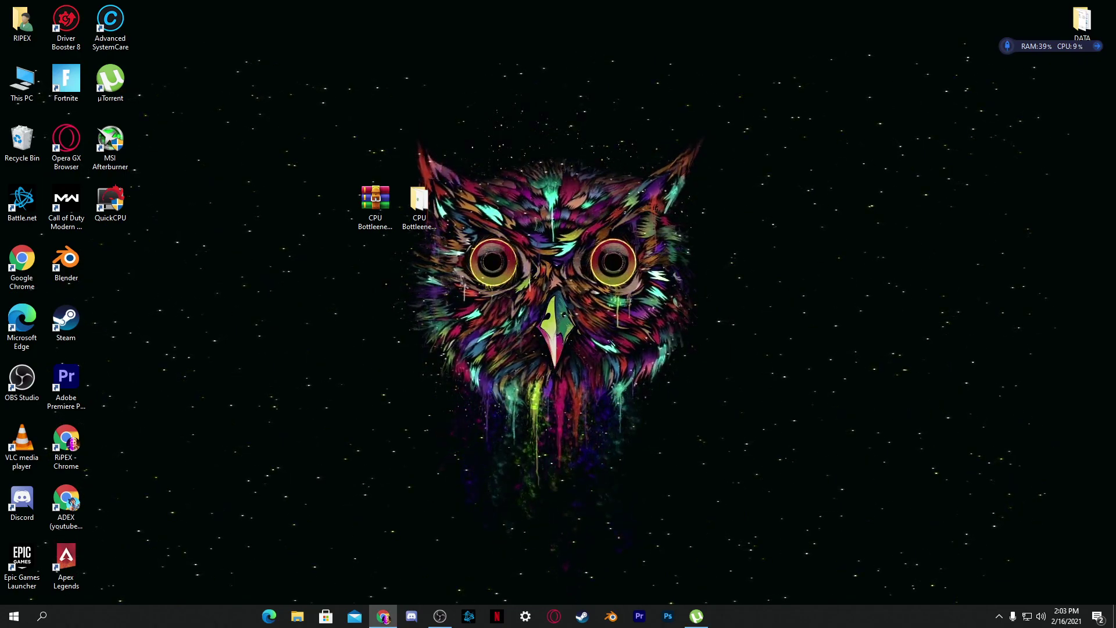
# Switch to Chrome and open the AMD Drivers and Support page in a new tab.
pyautogui.click(383, 616)
pyautogui.moveTo(8, 128); pyautogui.dragTo(827, 103)
pyautogui.doubleClick(827, 103)
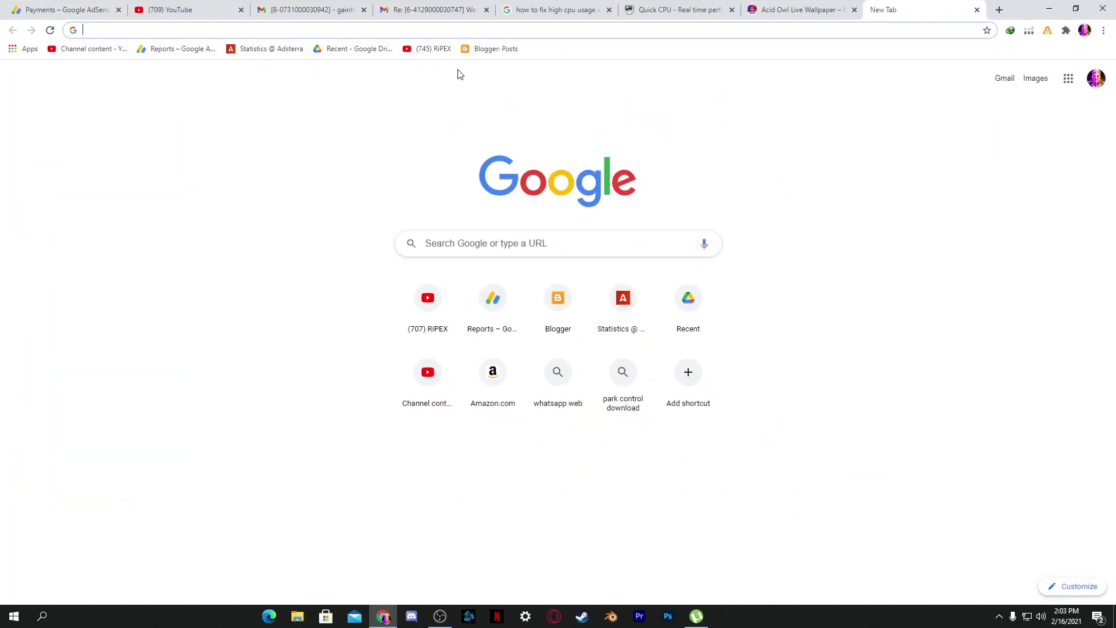
pyautogui.write('amd')
pyautogui.press('Return')
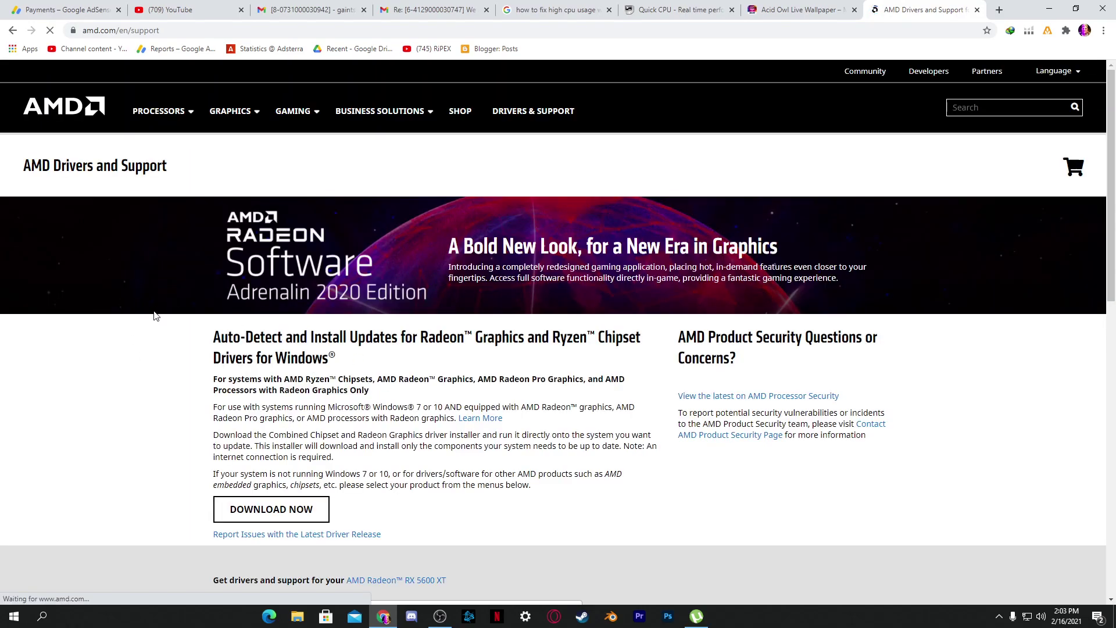
# Select the AMD Radeon RX 5700 graphics product and download its Radeon Software Adrenalin 2020 Edition 21.2.2 Optional for Windows 10 64-bit.
pyautogui.scroll(-2, 50, 245)
pyautogui.scroll(-2, 259, 406)
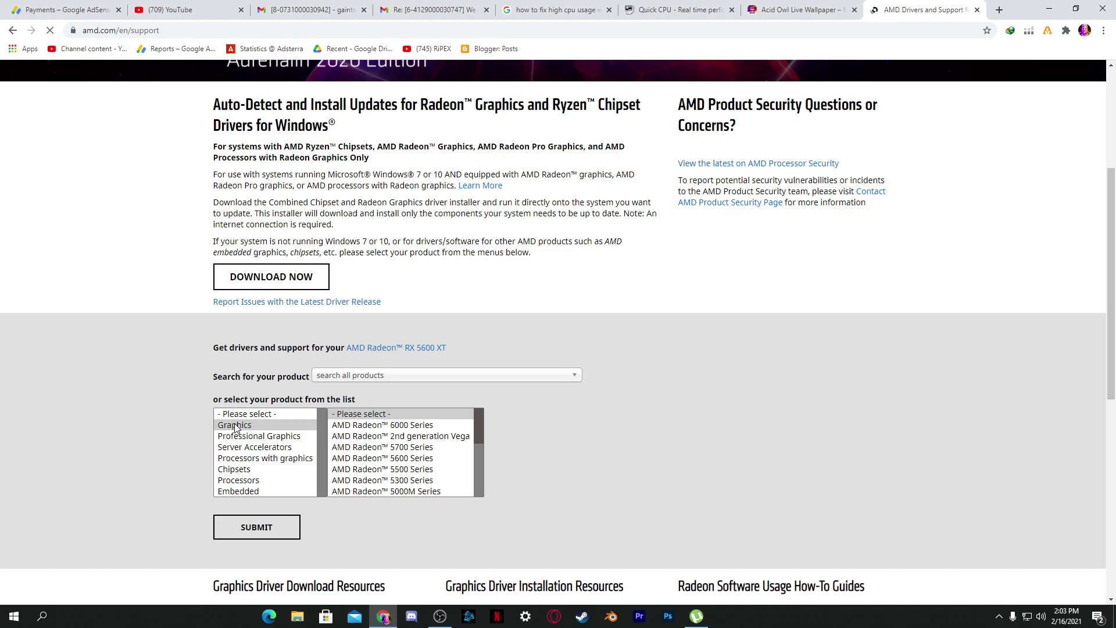
pyautogui.click(390, 448)
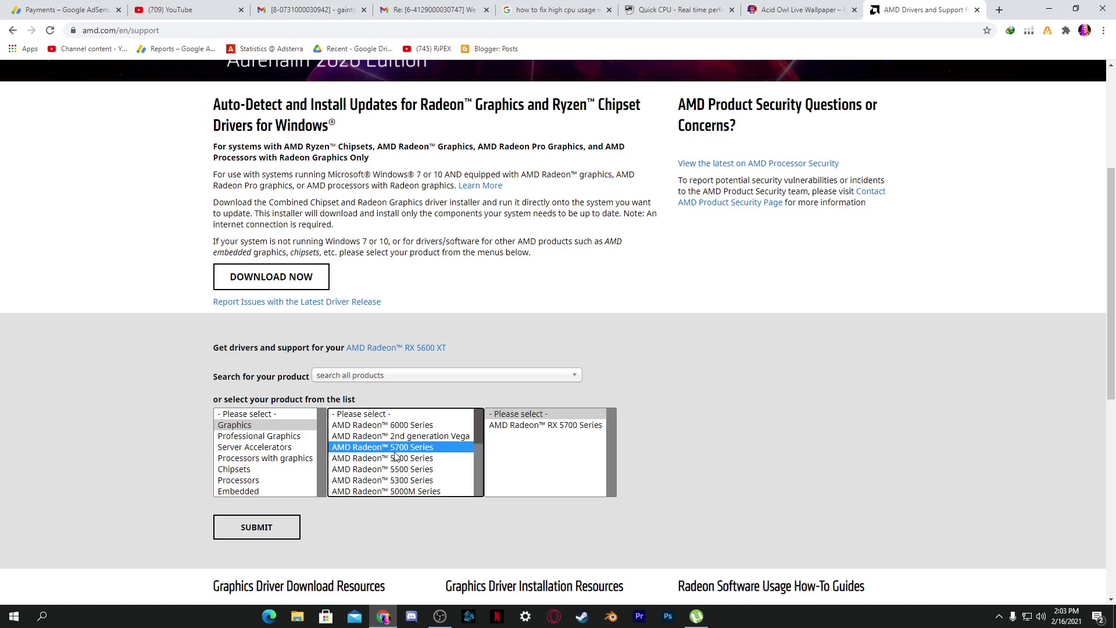
pyautogui.click(552, 425)
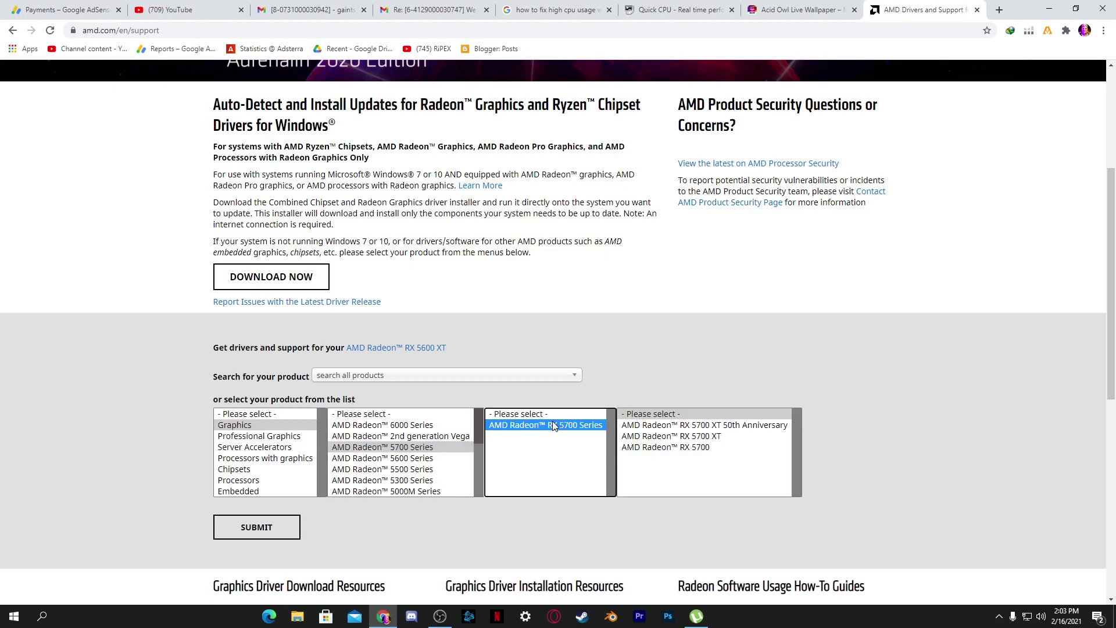
pyautogui.click(658, 447)
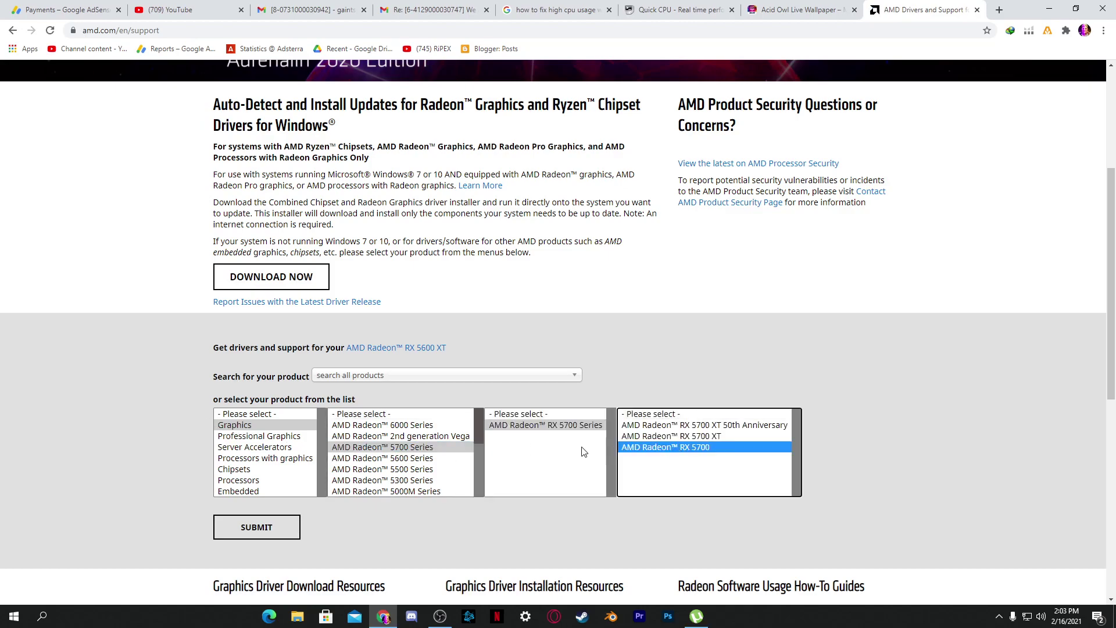
pyautogui.click(267, 532)
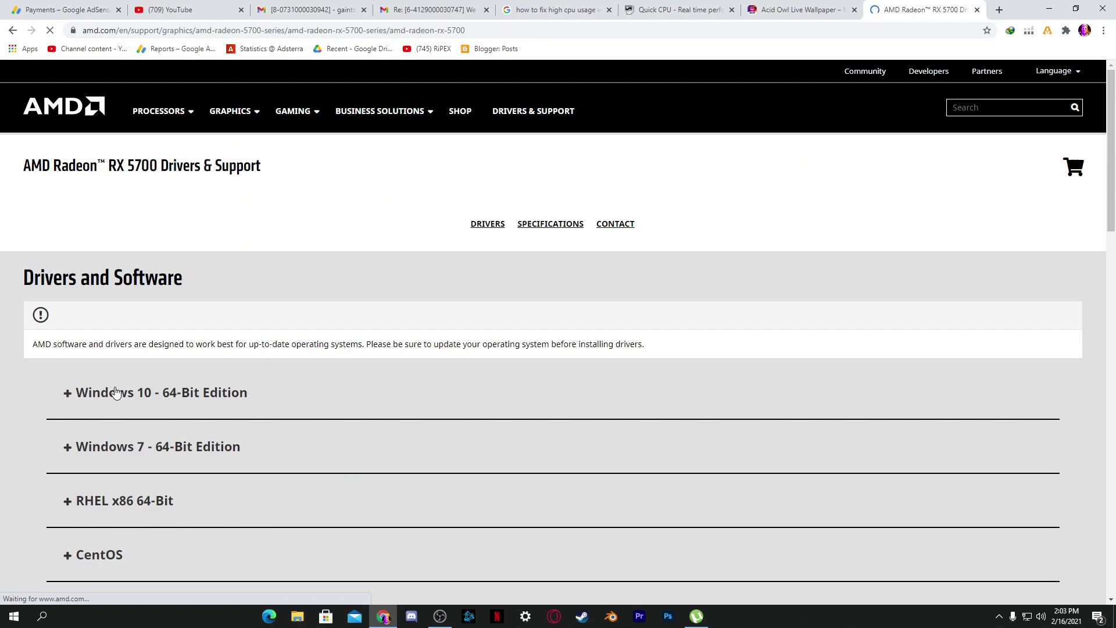
pyautogui.click(80, 400)
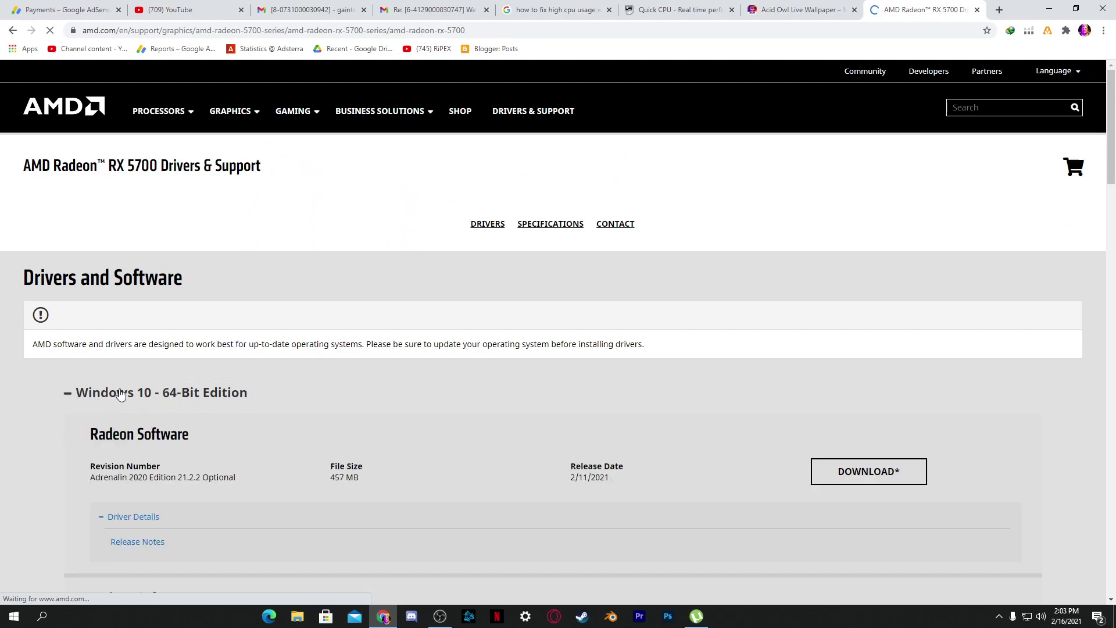
pyautogui.click(876, 473)
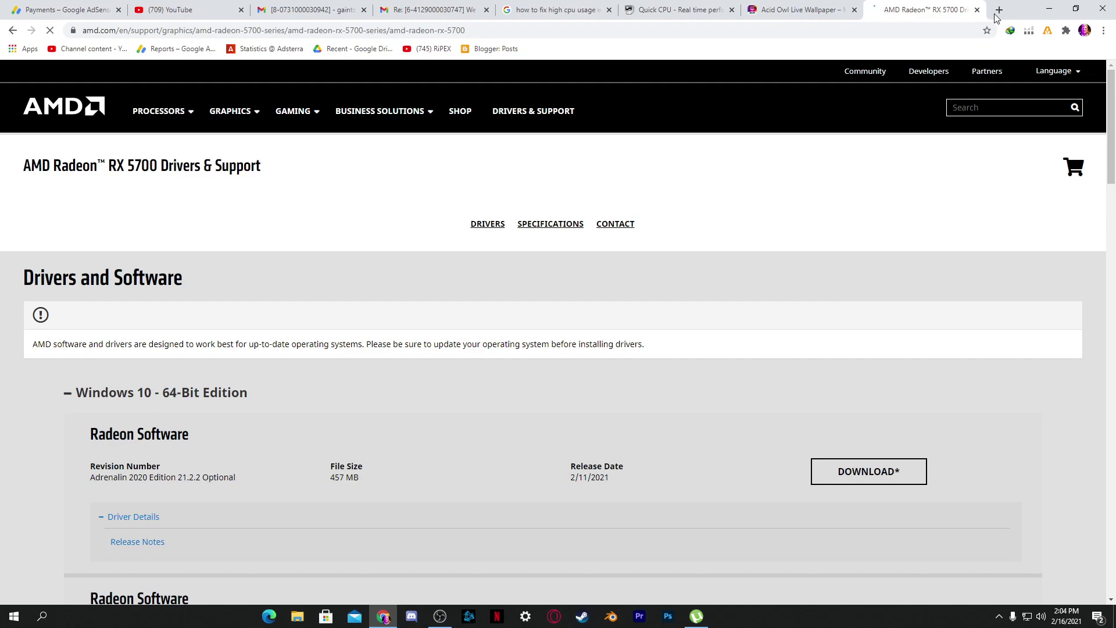
# Search for nvidia drivers in a new tab, open NVIDIA's Download Drivers page and minimize the browser.
pyautogui.click(998, 11)
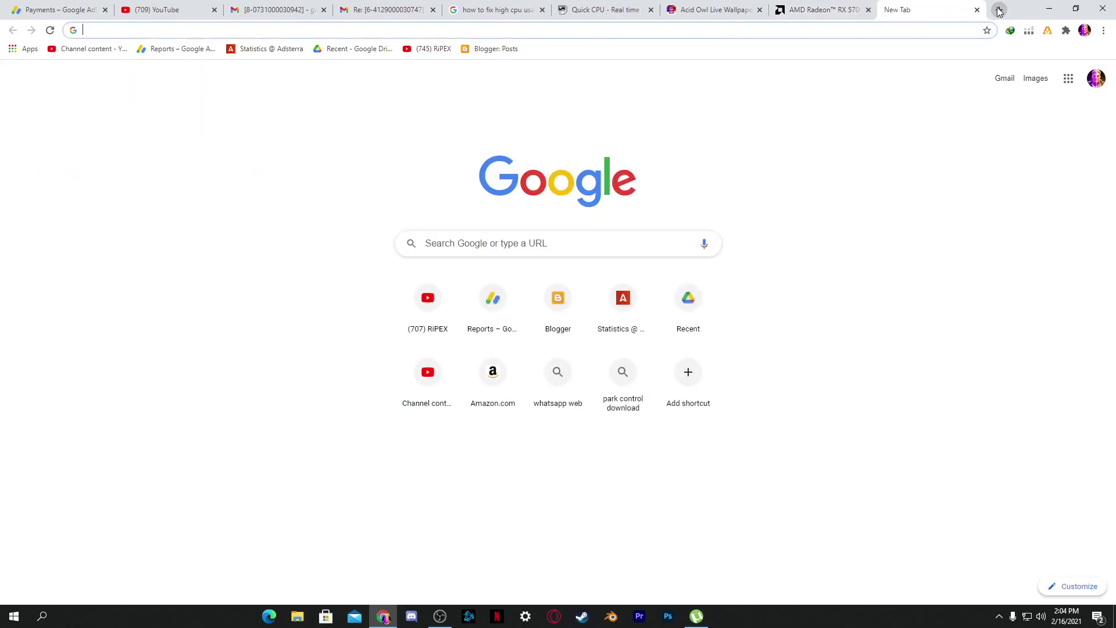
pyautogui.write('N')
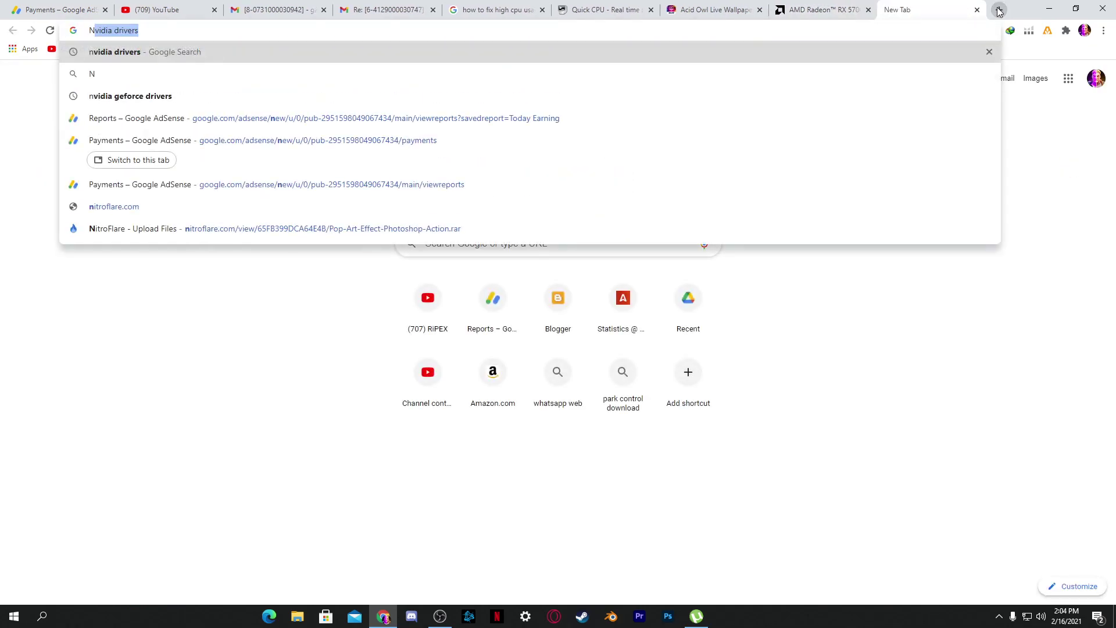
pyautogui.press('Return')
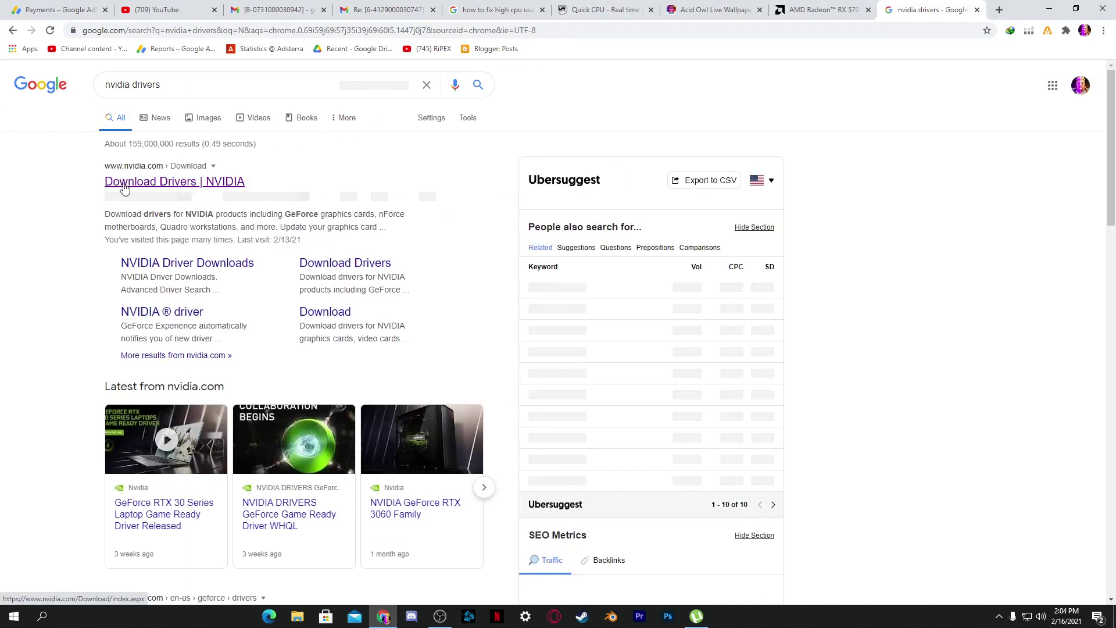
pyautogui.click(167, 185)
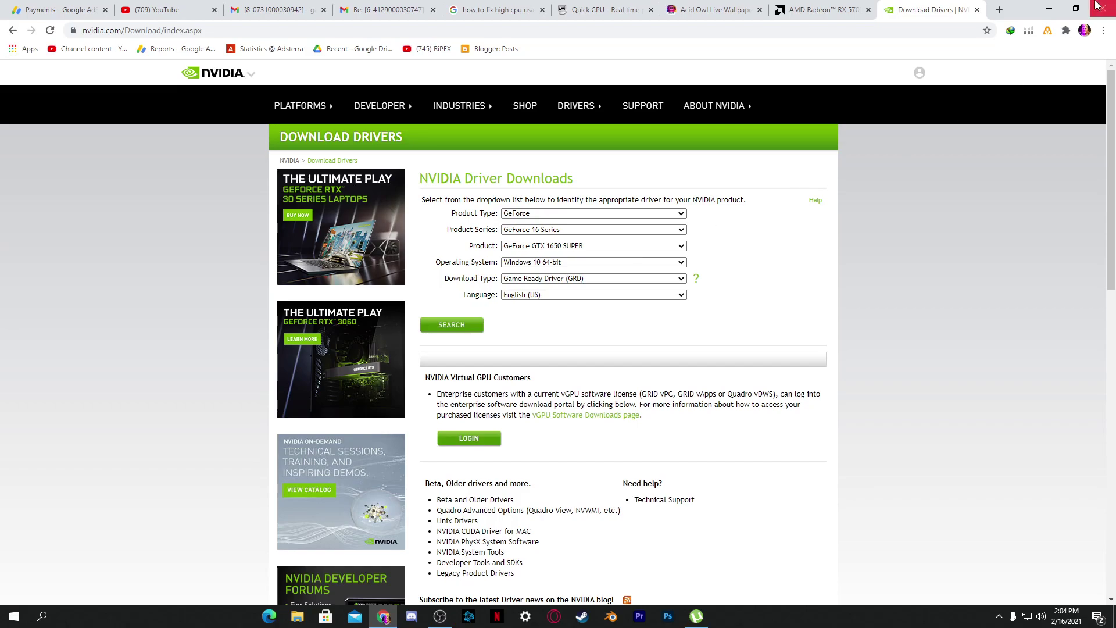
pyautogui.click(1055, 9)
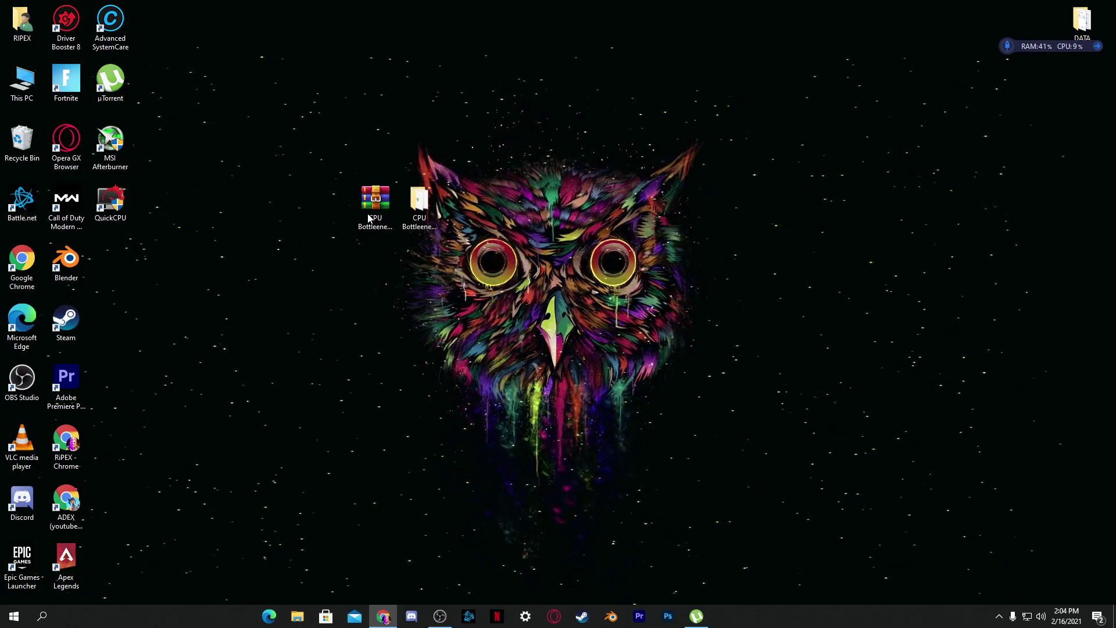
# Open the properties of This PC and launch Device Manager from its related settings.
pyautogui.rightClick(29, 86)
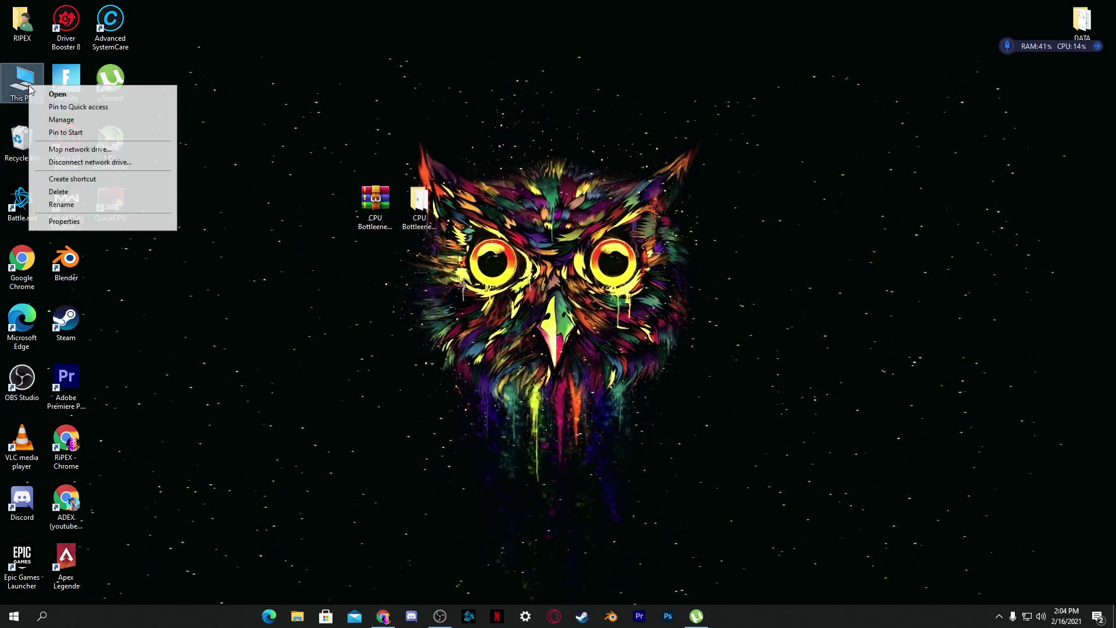
pyautogui.click(64, 223)
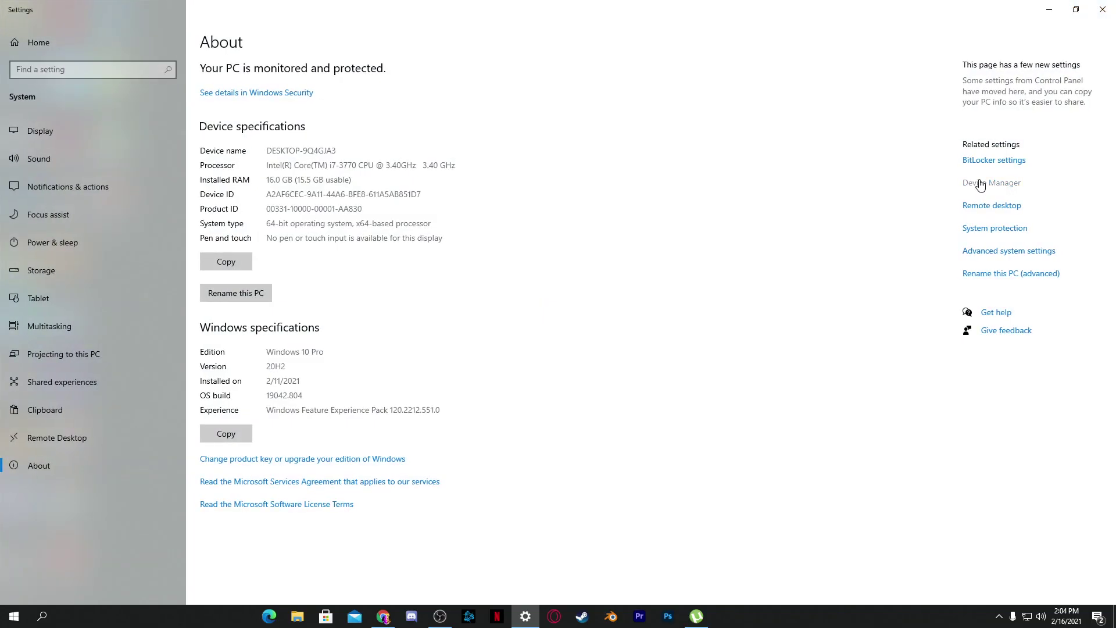
pyautogui.click(979, 184)
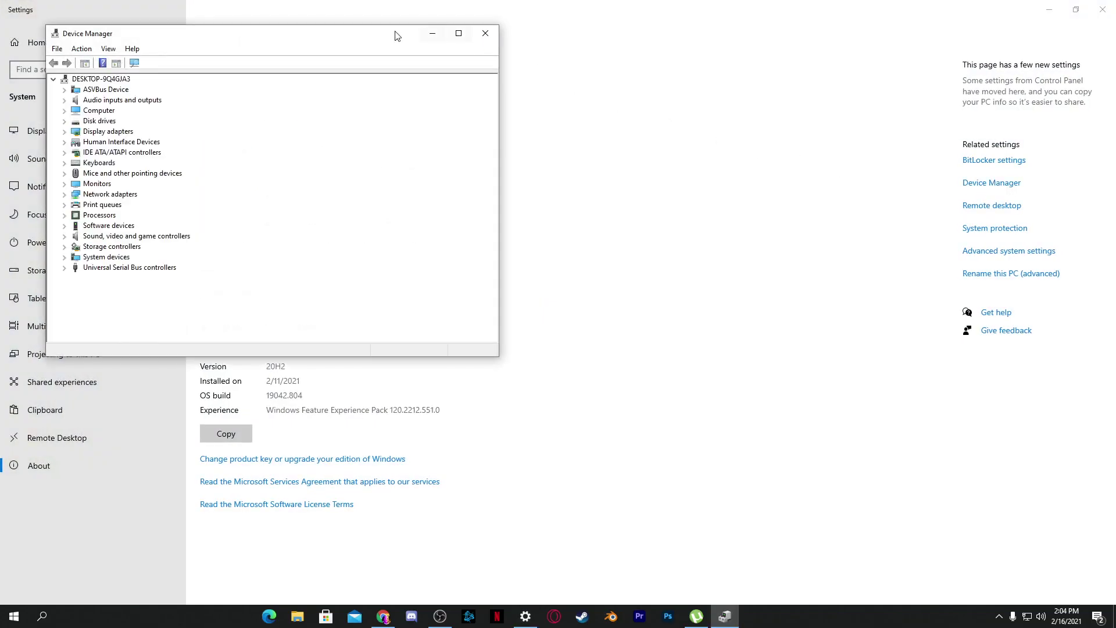
# Disable the High precision event timer among the system devices, and close Device Manager and Windows Settings.
pyautogui.click(64, 257)
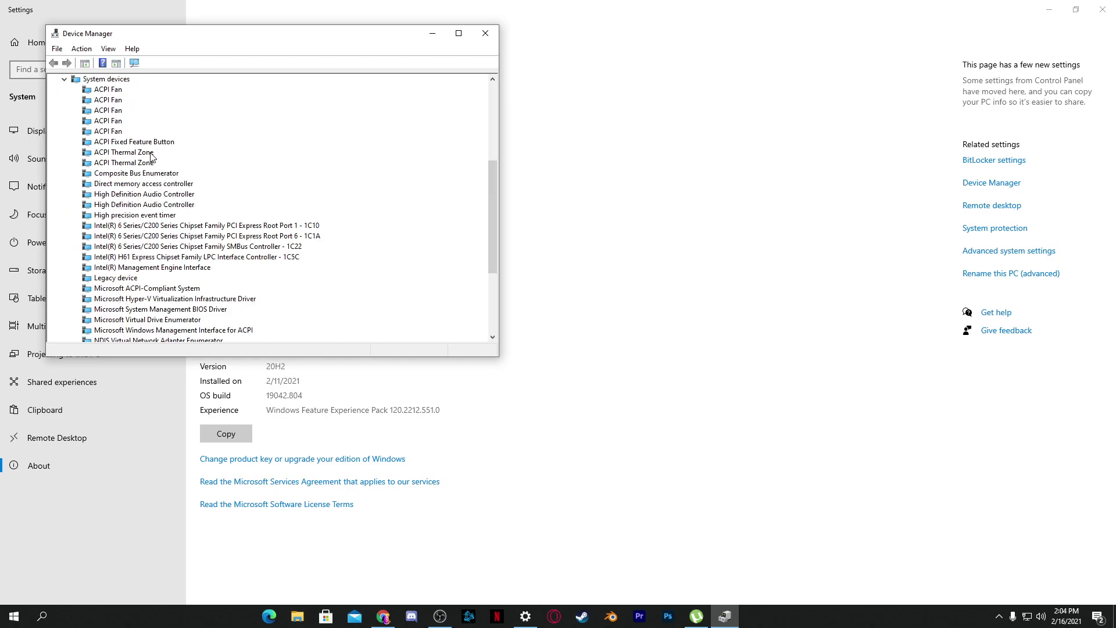
pyautogui.rightClick(114, 216)
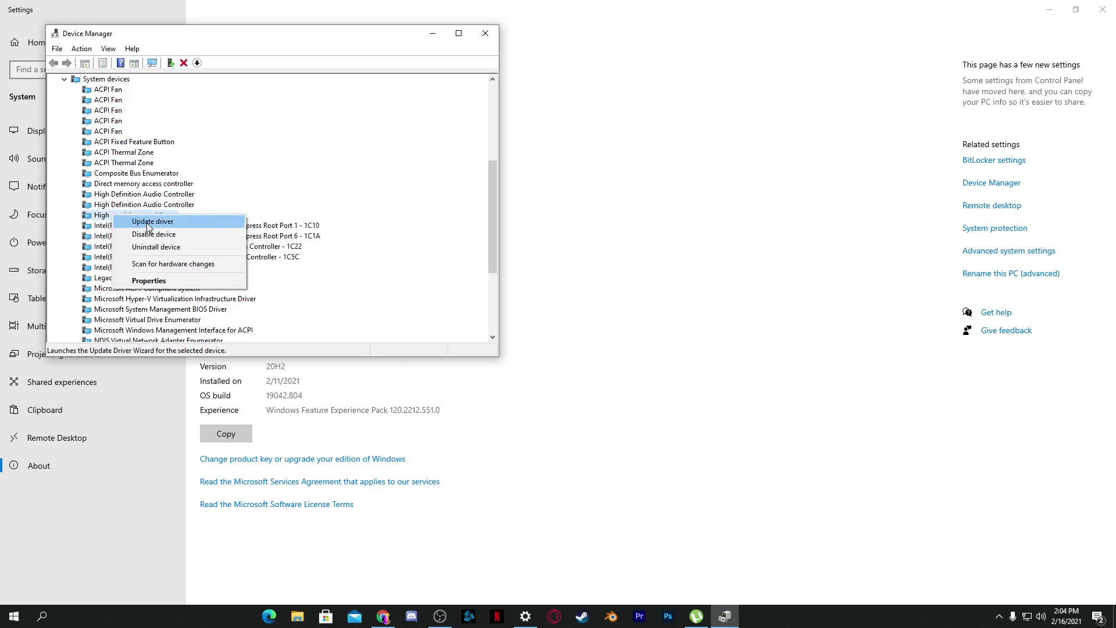
pyautogui.click(148, 233)
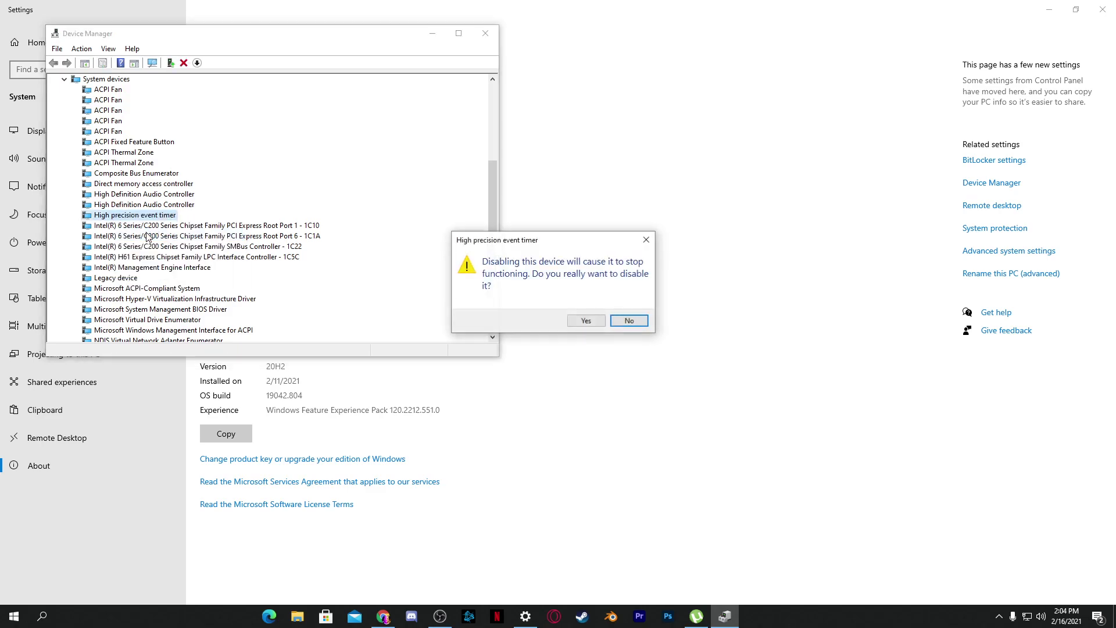
pyautogui.click(585, 320)
pyautogui.click(485, 33)
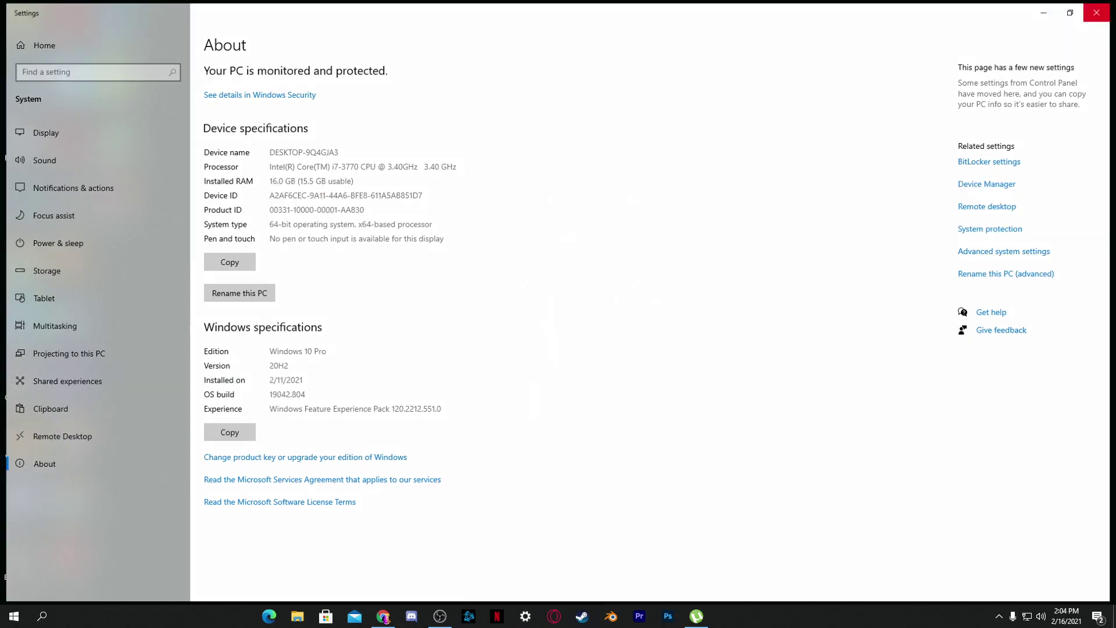
pyautogui.click(1113, 17)
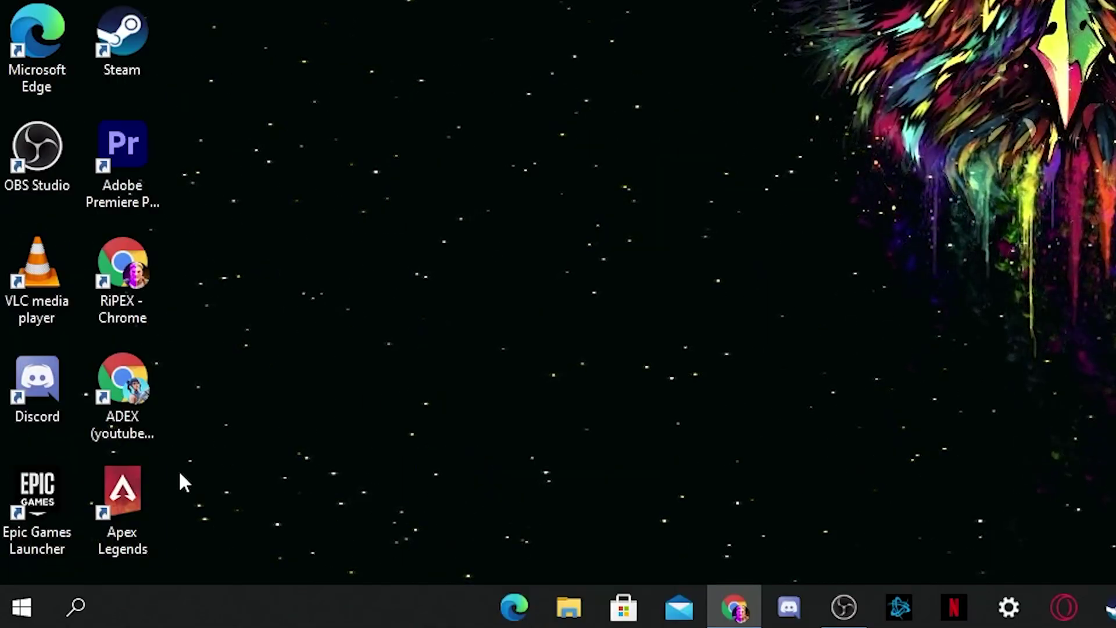
# Search Windows for the Run dialog and use it to launch System Configuration with msconfig.
pyautogui.click(98, 591)
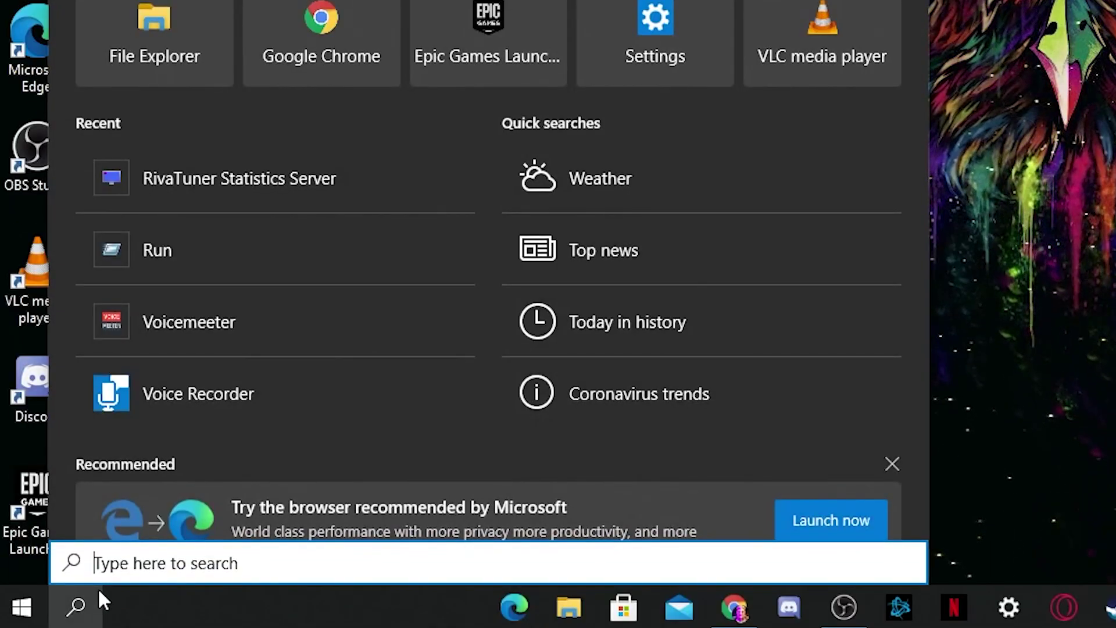
pyautogui.write('RUN')
pyautogui.press('Return')
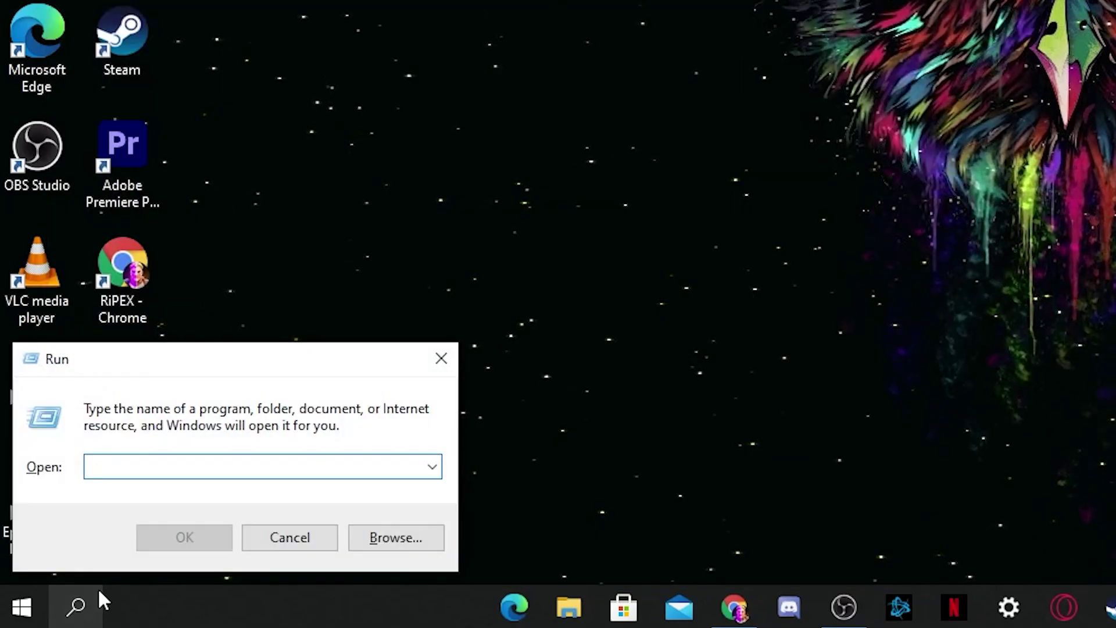
pyautogui.write('msconfig')
pyautogui.press('Return')
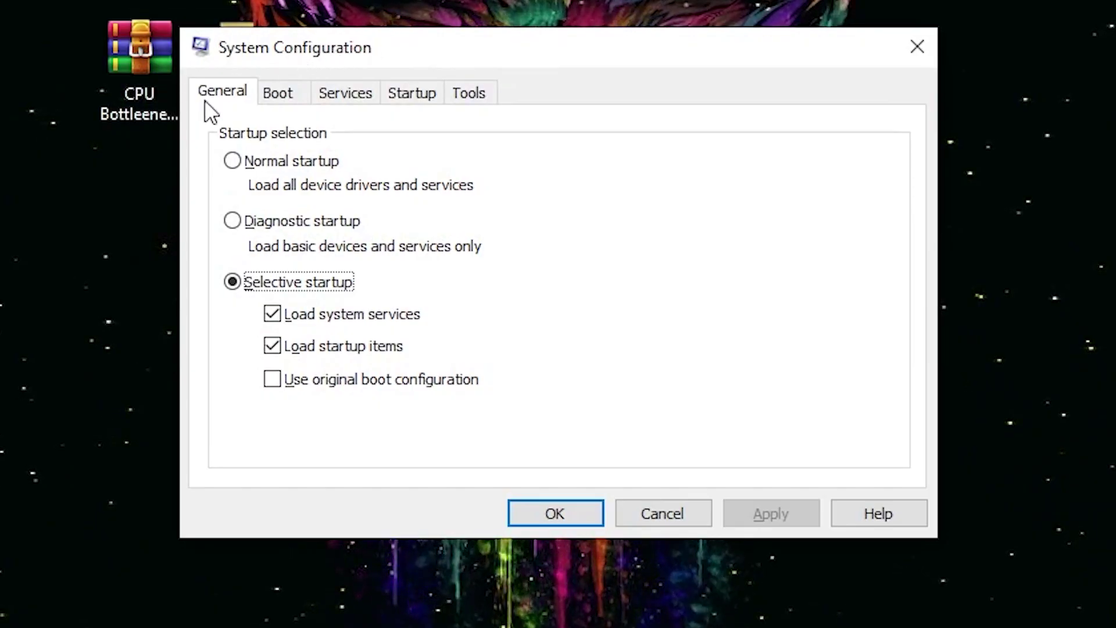
# In the advanced boot options for Windows 10, enable the number of processors setting and set it to 8.
pyautogui.click(279, 95)
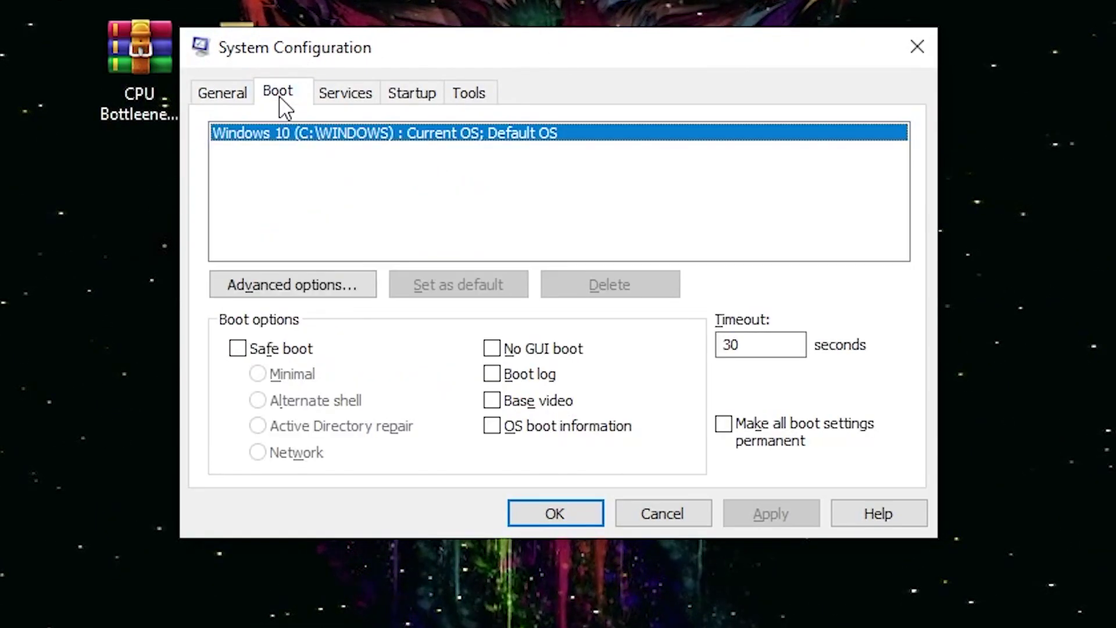
pyautogui.click(289, 293)
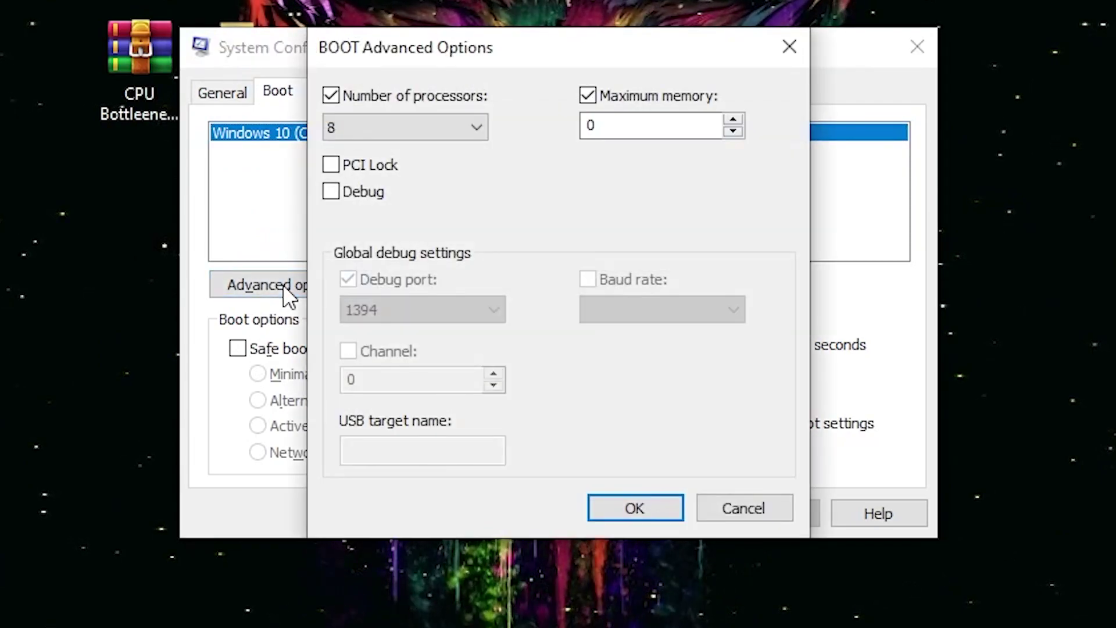
pyautogui.click(330, 96)
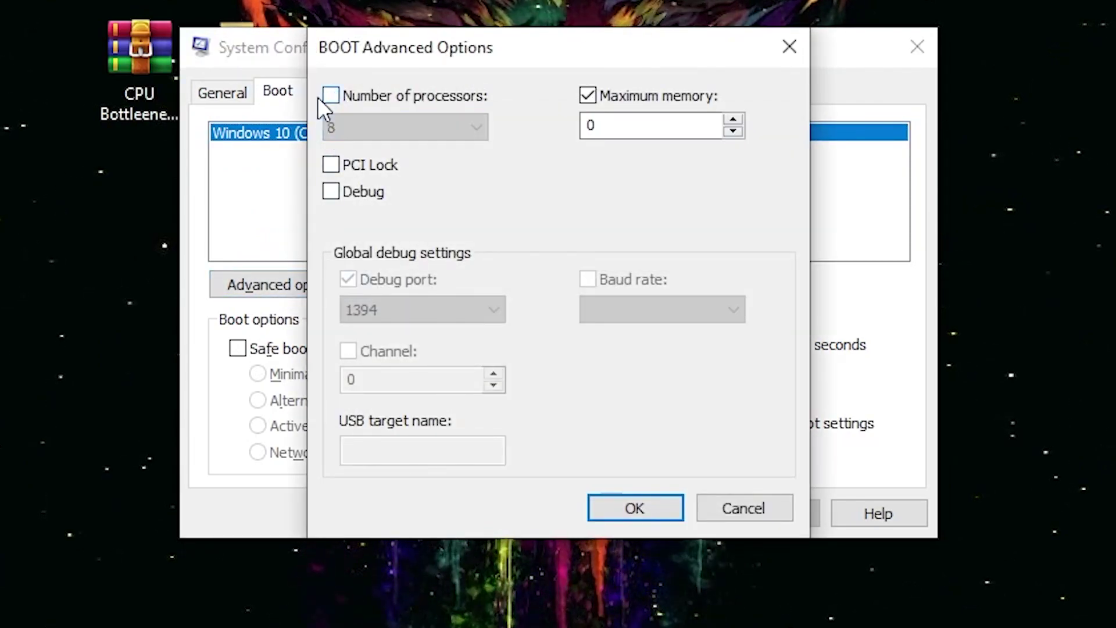
pyautogui.click(335, 95)
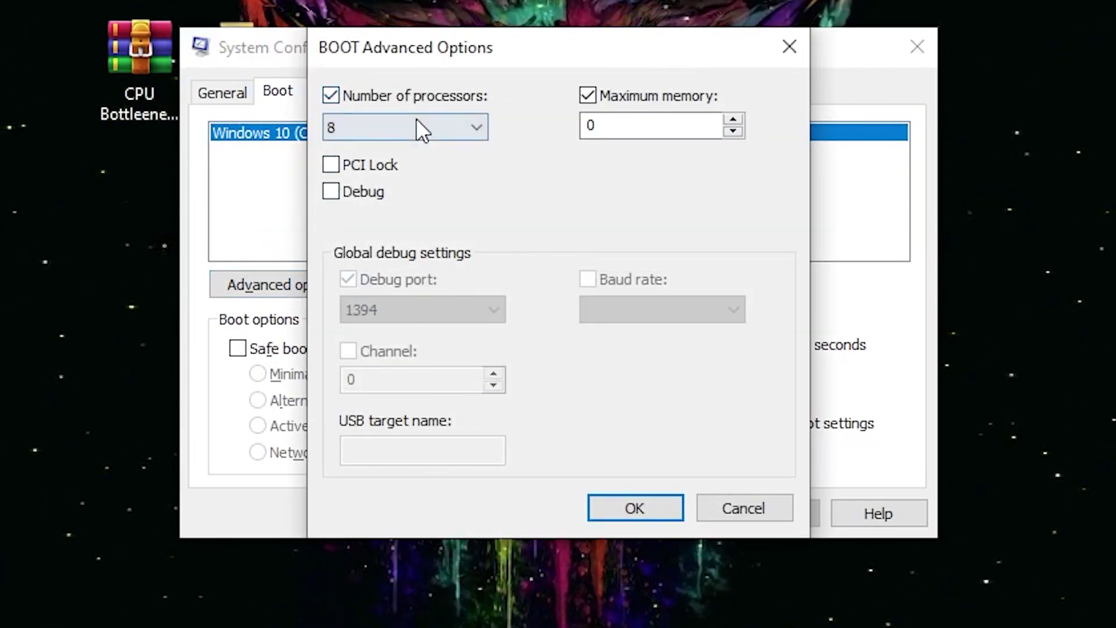
pyautogui.click(386, 124)
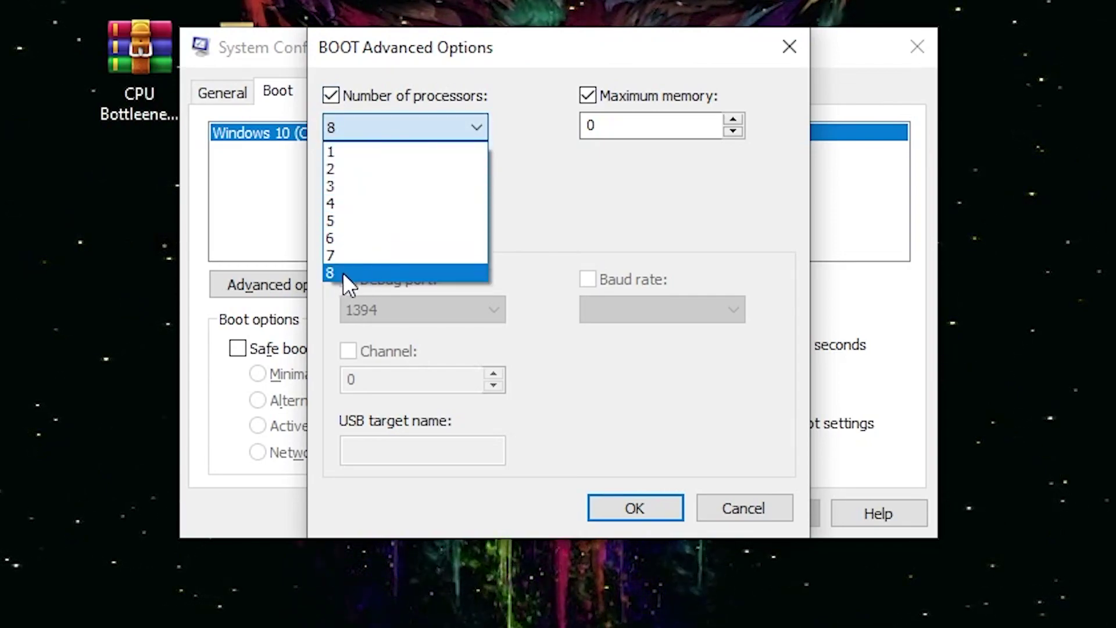
pyautogui.click(374, 272)
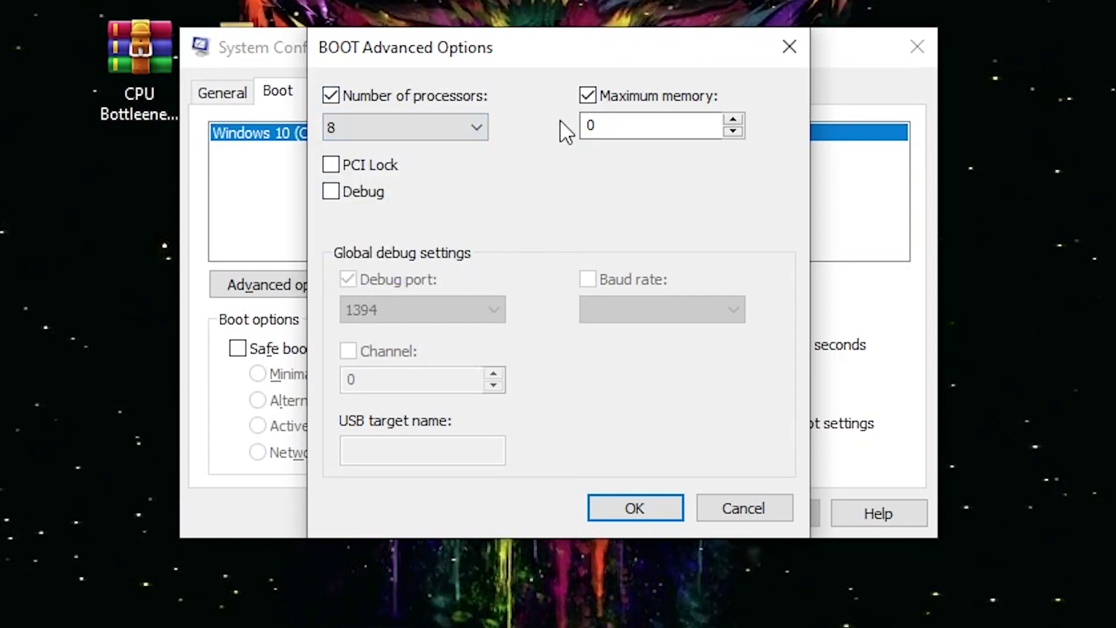
# Reset the maximum memory boot option to 16384, apply the boot configuration and exit System Configuration without restarting.
pyautogui.click(588, 93)
pyautogui.click(589, 95)
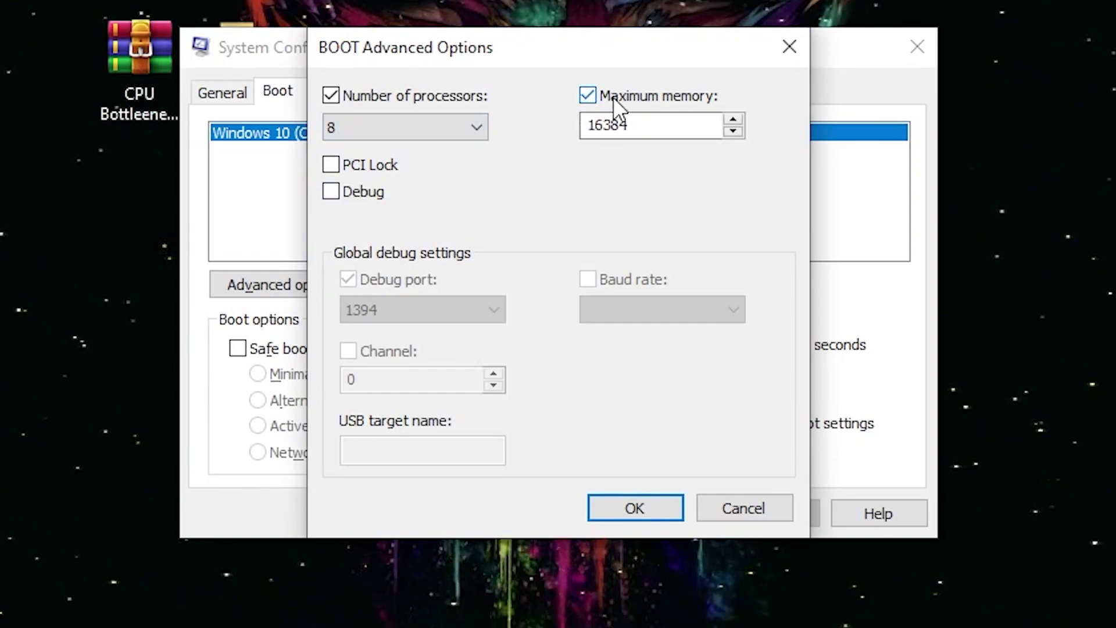
pyautogui.click(619, 129)
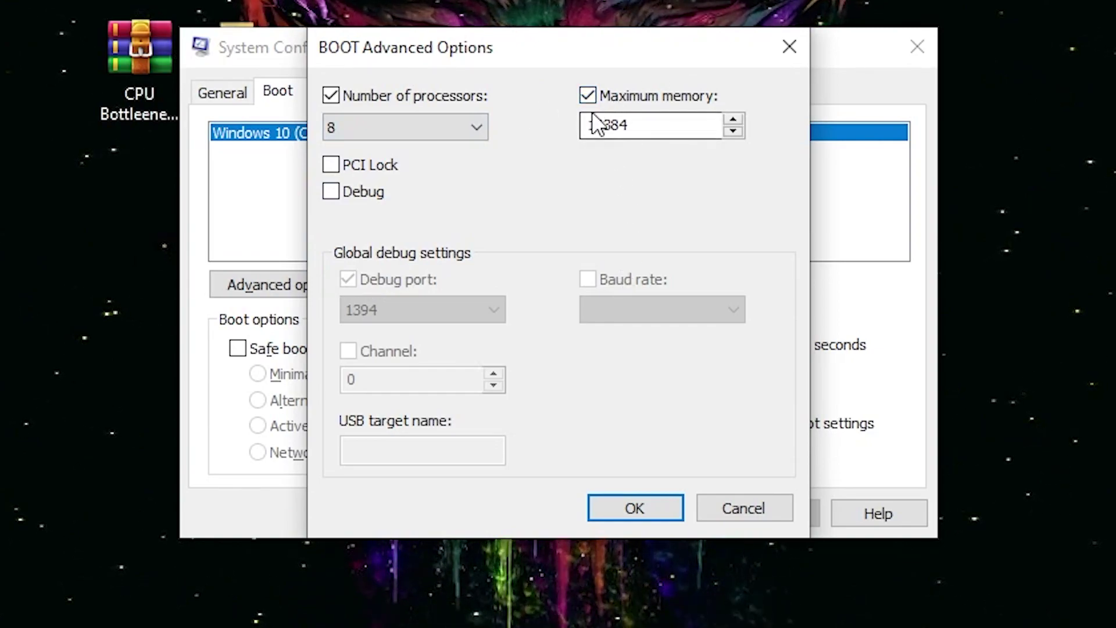
pyautogui.moveTo(636, 130); pyautogui.dragTo(546, 138)
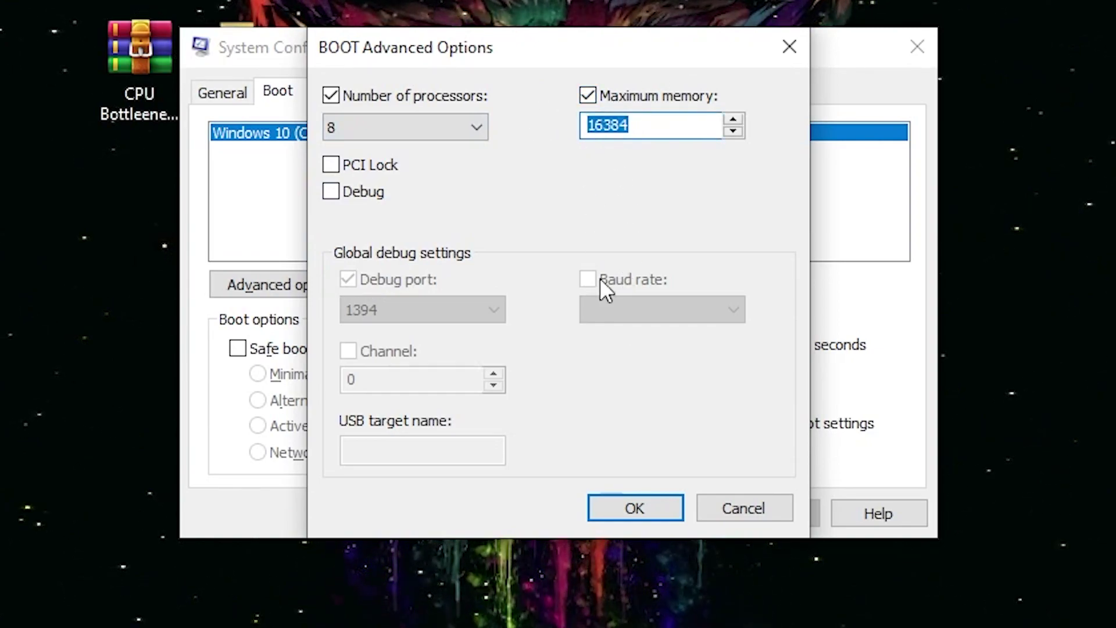
pyautogui.click(635, 508)
pyautogui.click(790, 521)
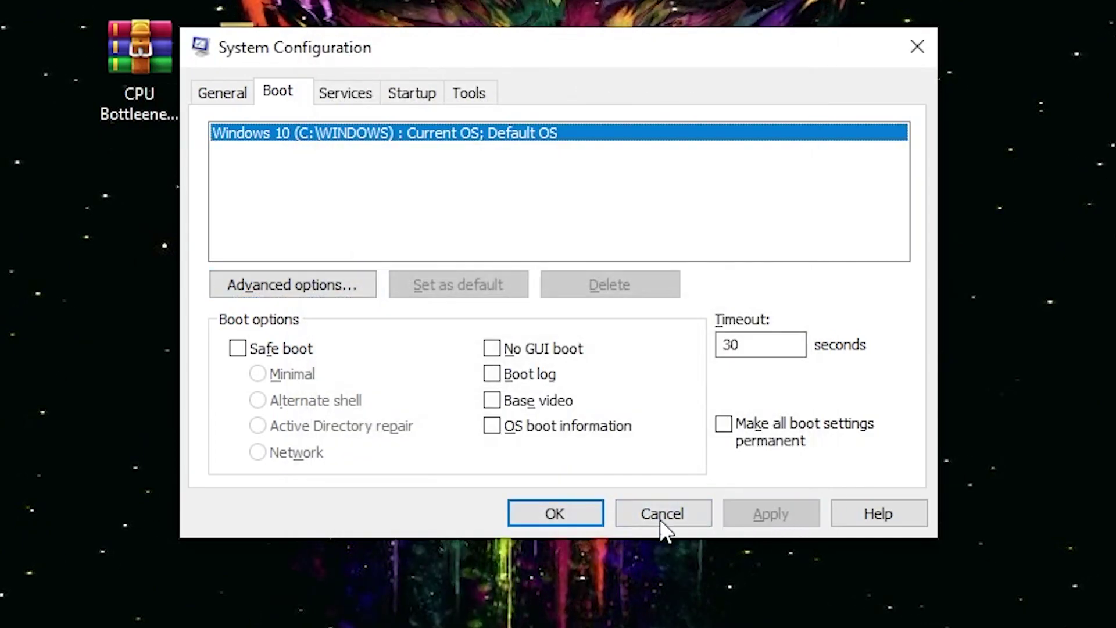
pyautogui.click(559, 516)
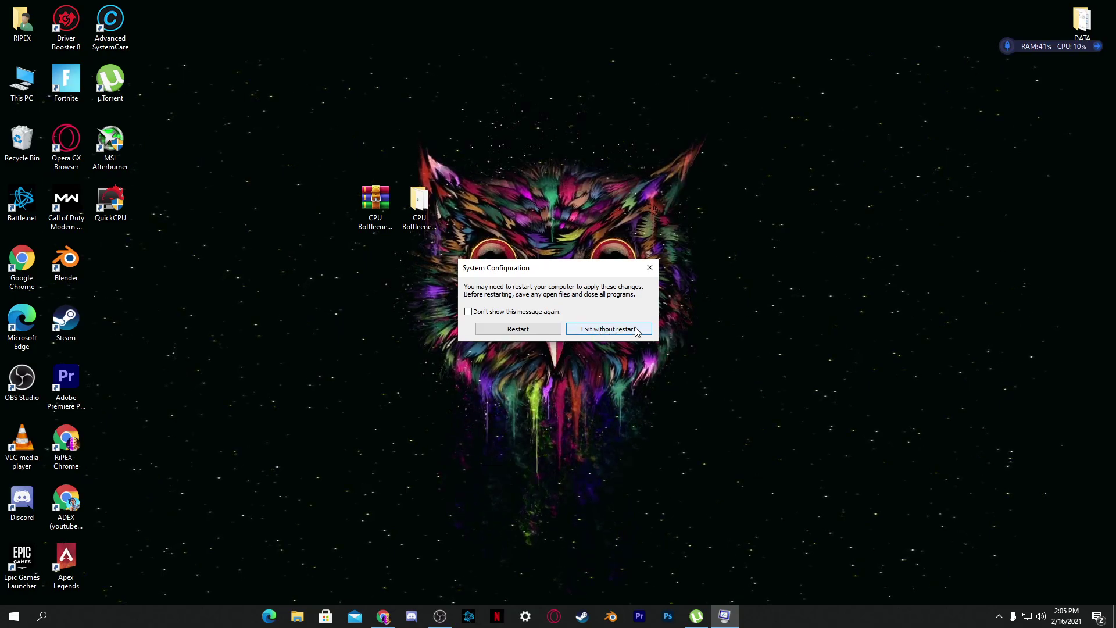
pyautogui.click(597, 330)
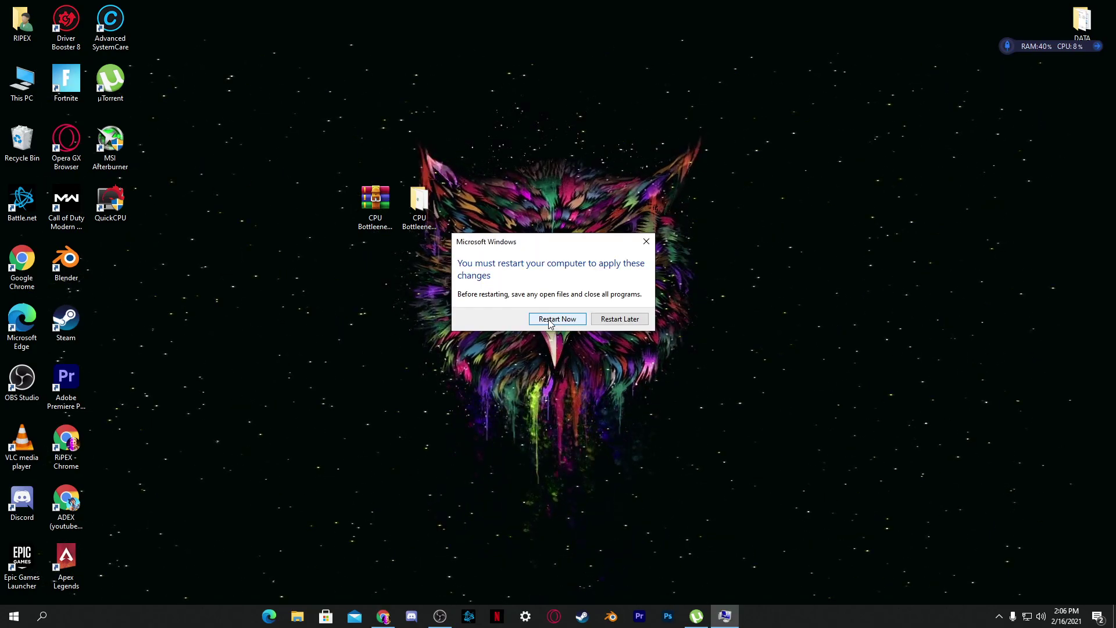